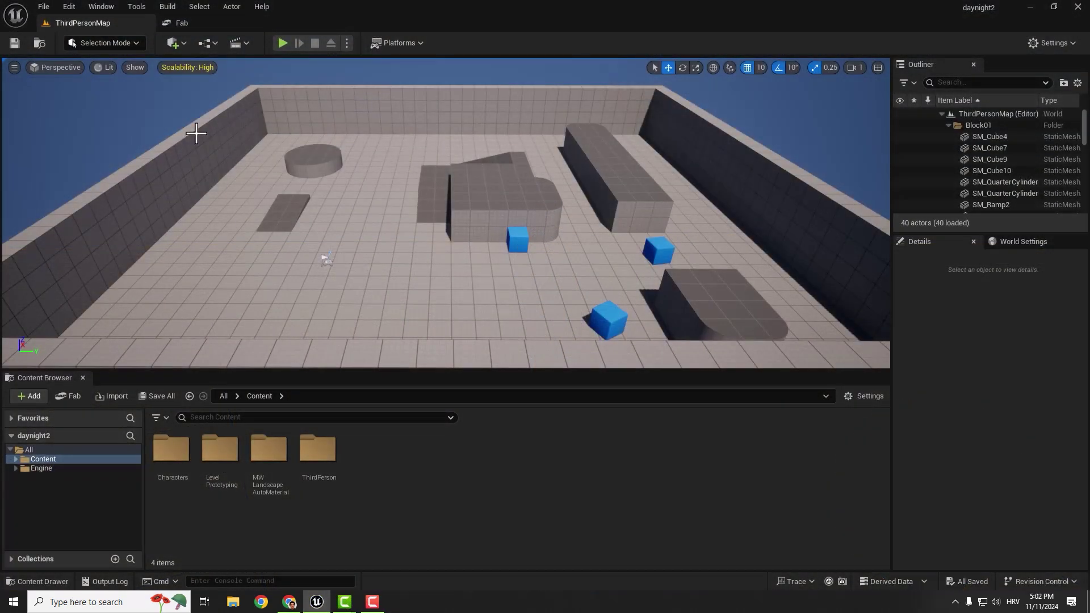
Step: Search the project's plugins for "day" and make sure the DaySequence plugin is enabled
left_click(70, 7)
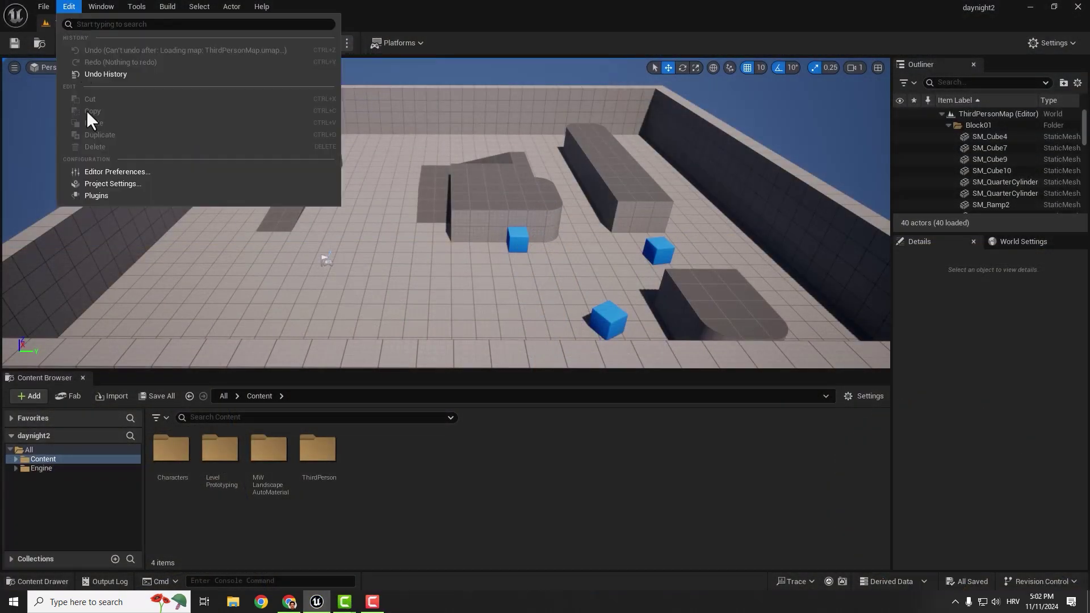
left_click(96, 197)
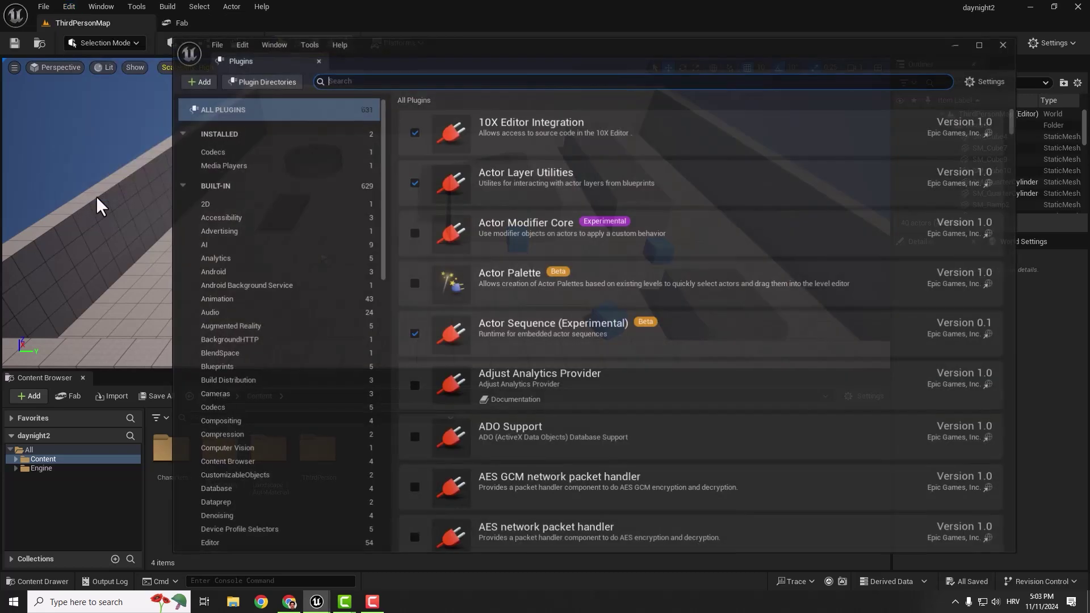
type("da")
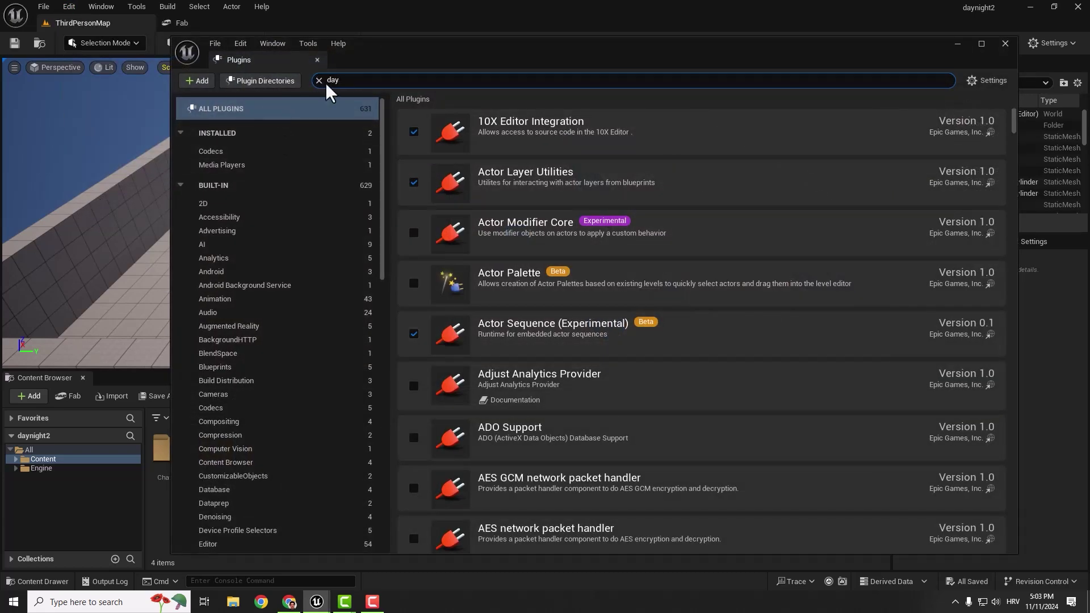
type("y")
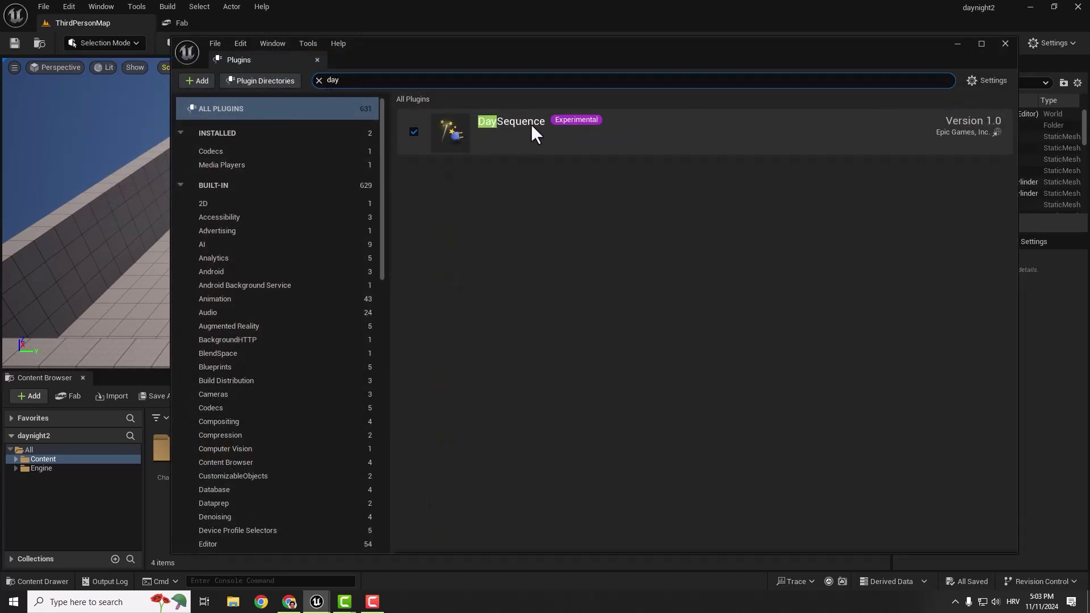
left_click(414, 131)
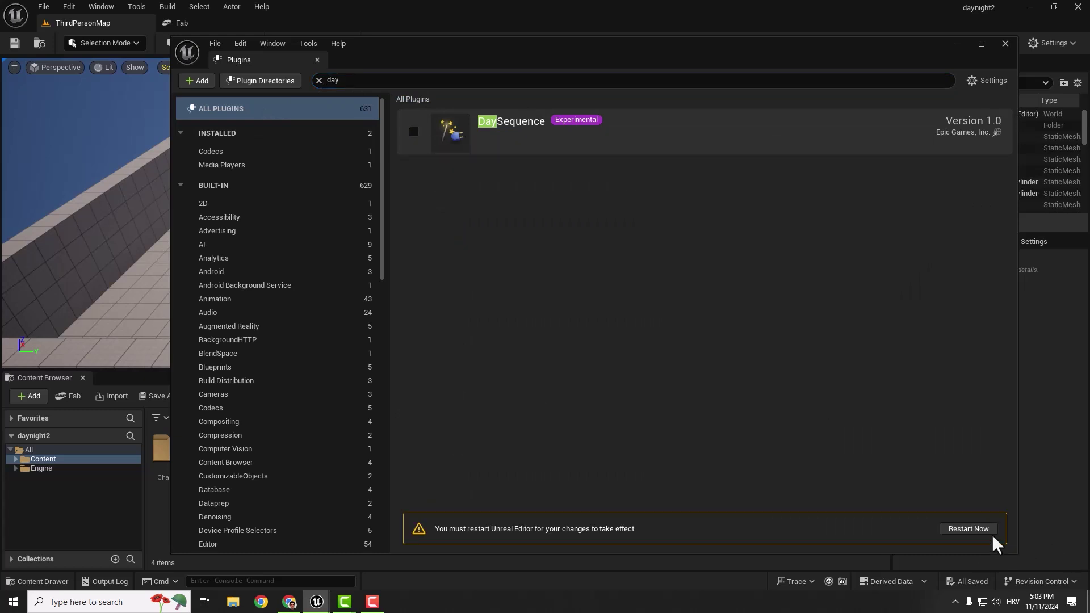
left_click(414, 134)
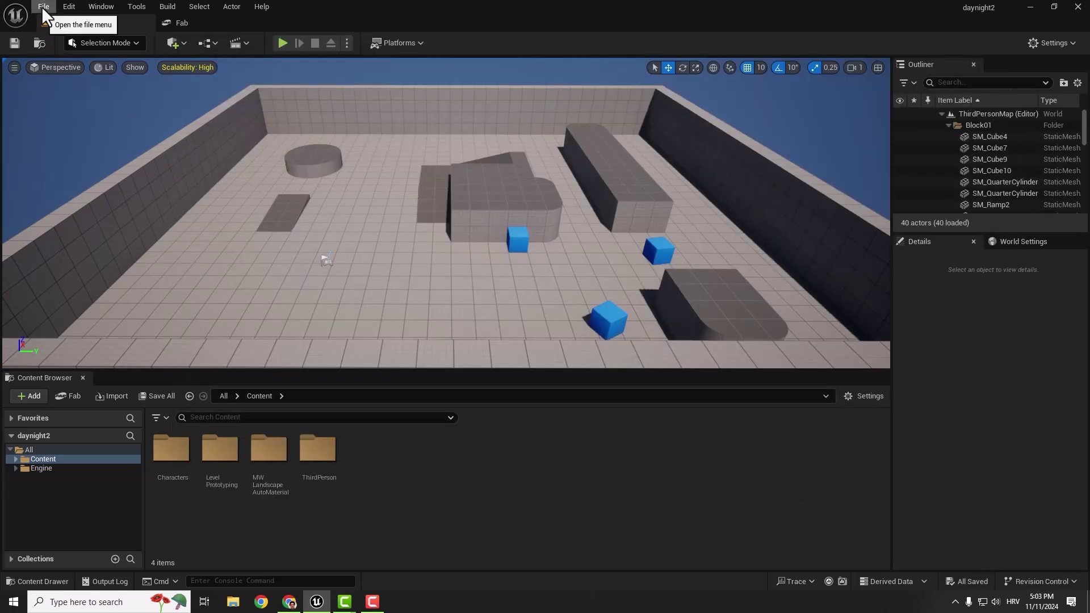
Step: Create a new level from the Basic template
left_click(43, 6)
left_click(57, 46)
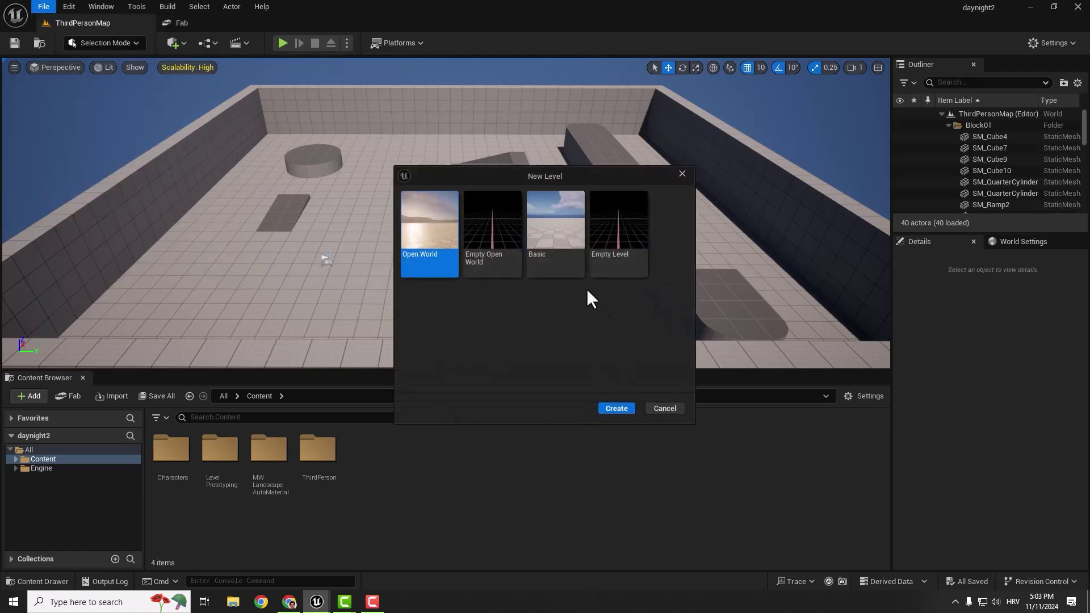
double_click(548, 219)
right_click_drag(562, 223, 521, 171)
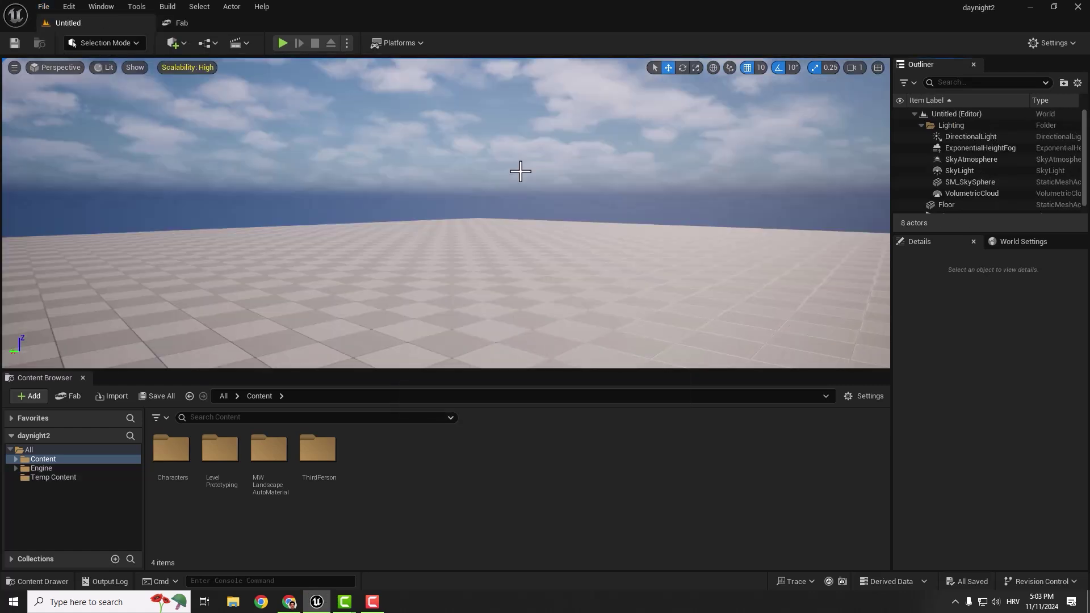
Step: Find the Base Day Sequence Actor with the search "day" and place it on the level's floor
left_click(176, 41)
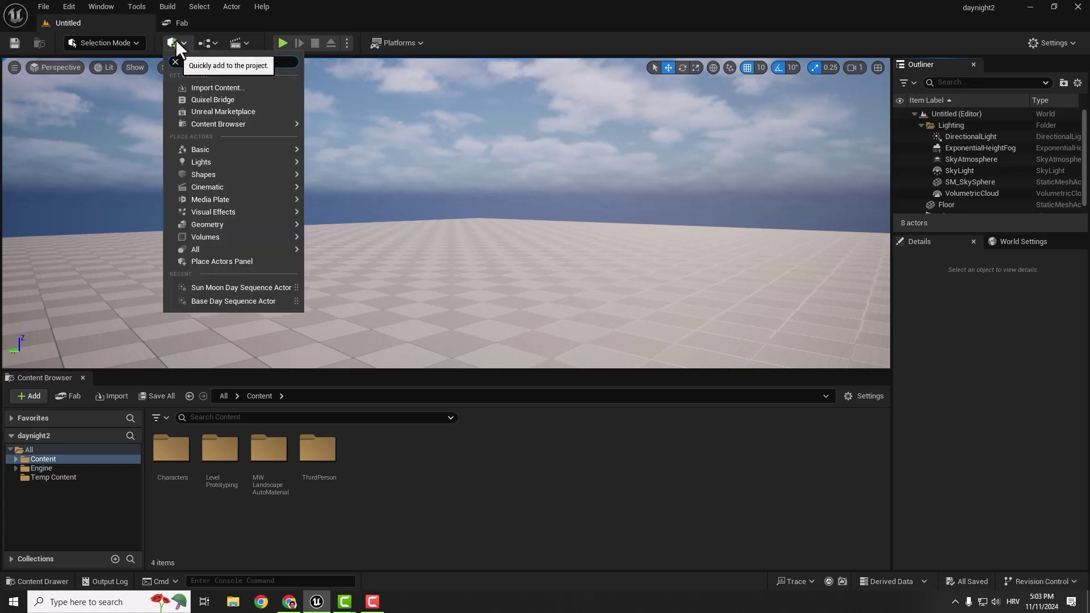
type("day")
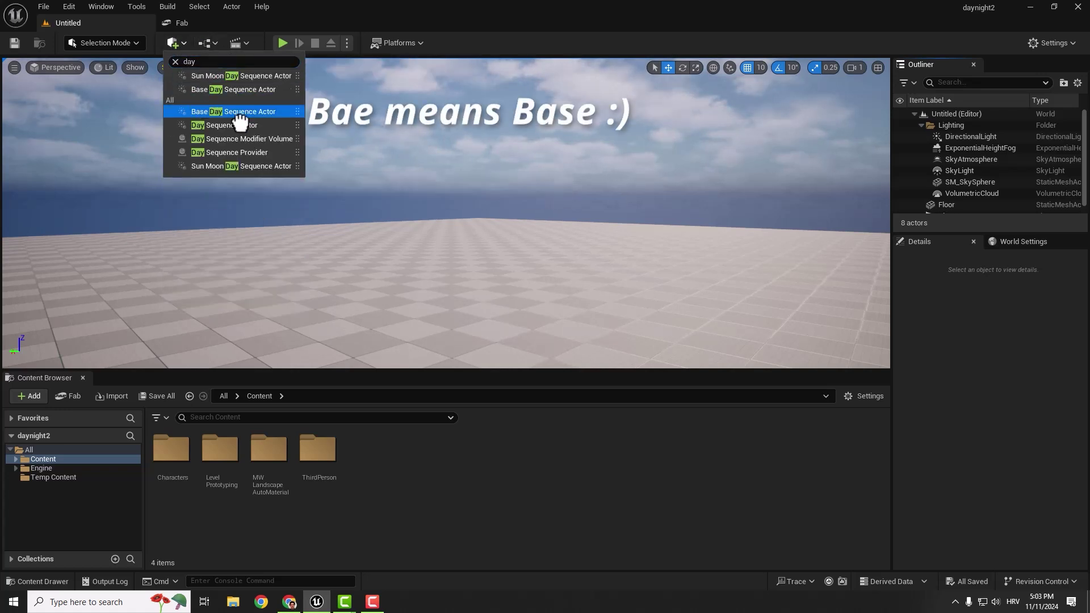
left_click_drag(284, 138, 490, 307)
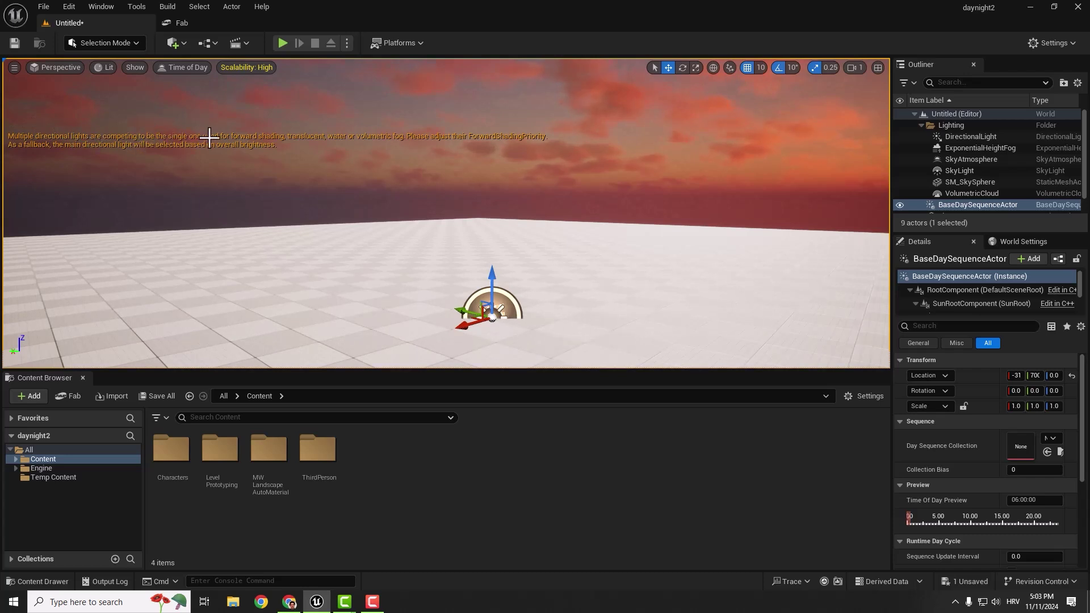
right_click_drag(534, 209, 529, 234)
key("w")
key("s")
key("w")
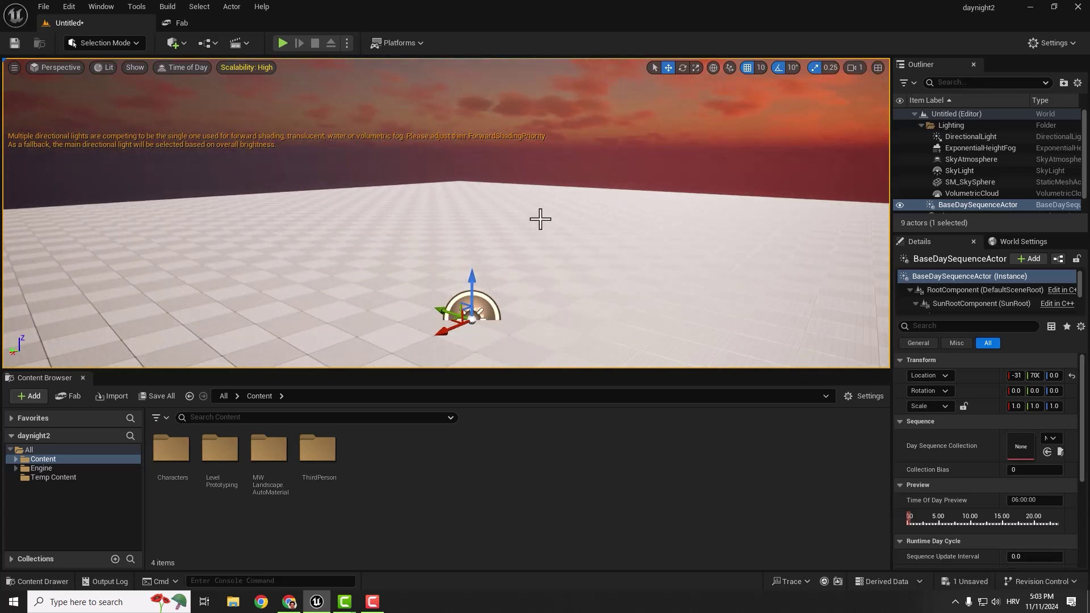
Step: Delete all six default actors in the Lighting folder, from DirectionalLight through VolumetricCloud
left_click(571, 199)
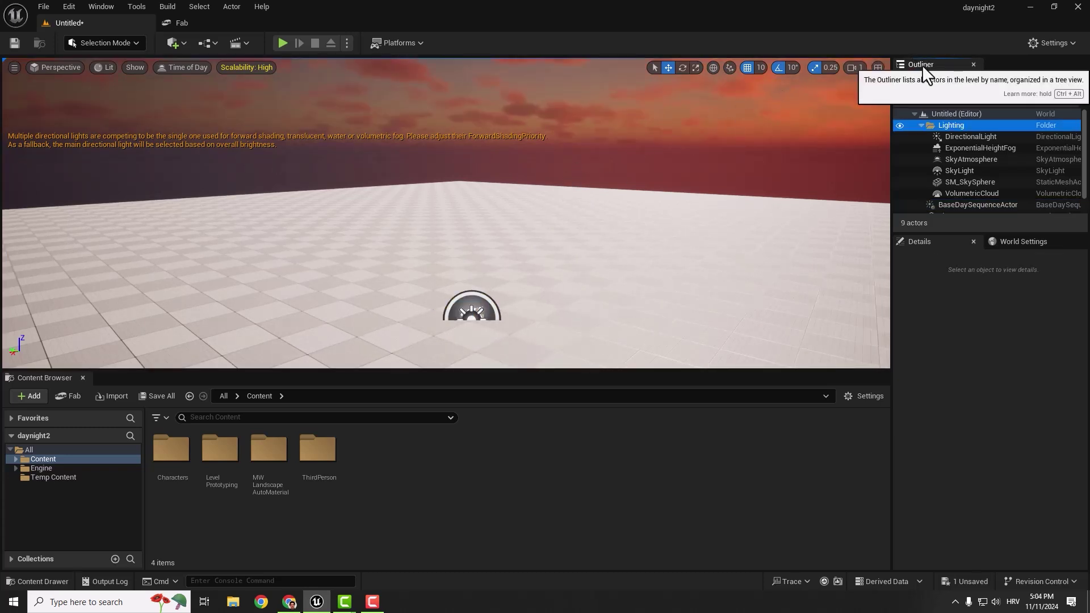
left_click(961, 135)
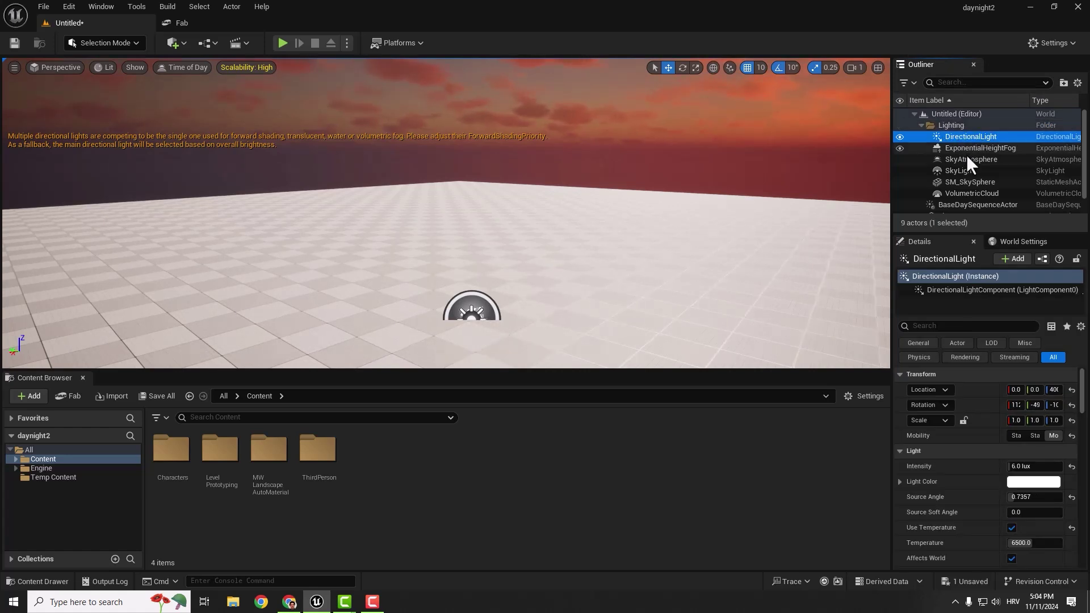
left_click(966, 194, "shift")
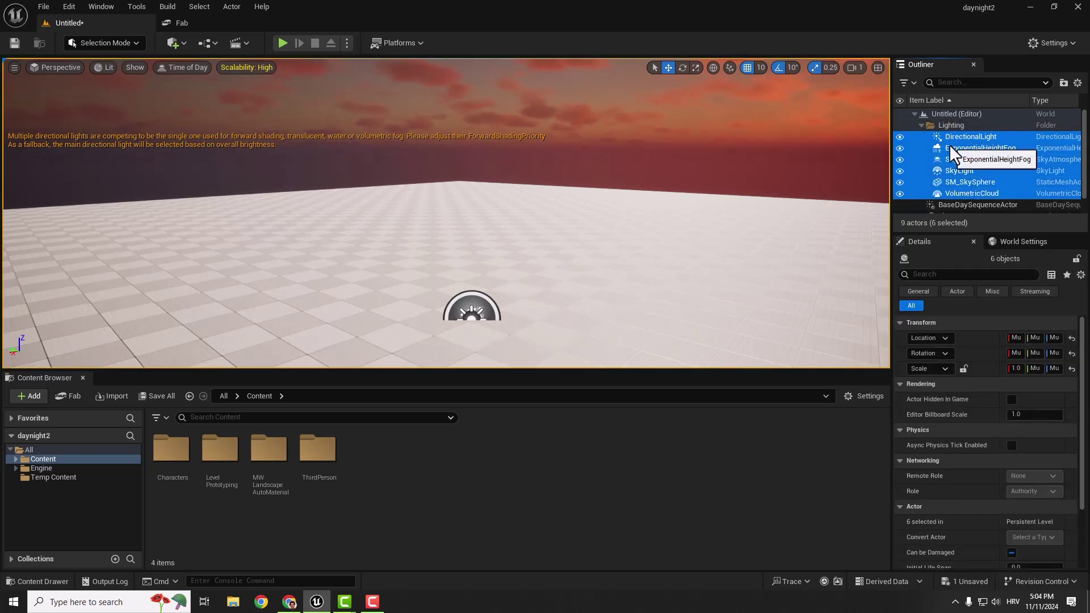
key("Delete")
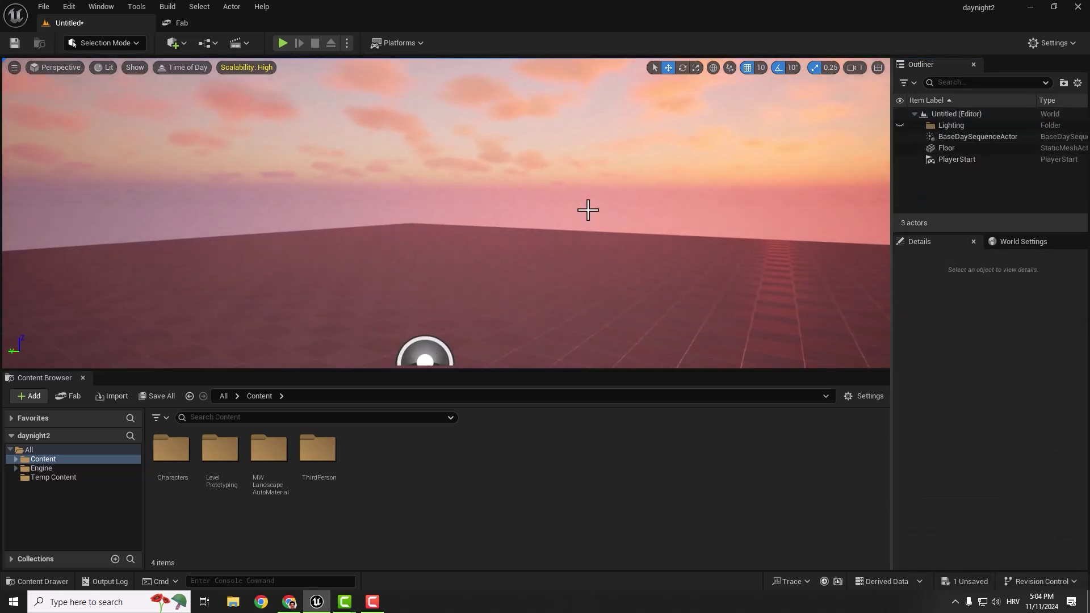
Step: Reset the BaseDaySequenceActor's location to the origin and assign DSCA_24hr as its Day Sequence Collection
left_click(945, 139)
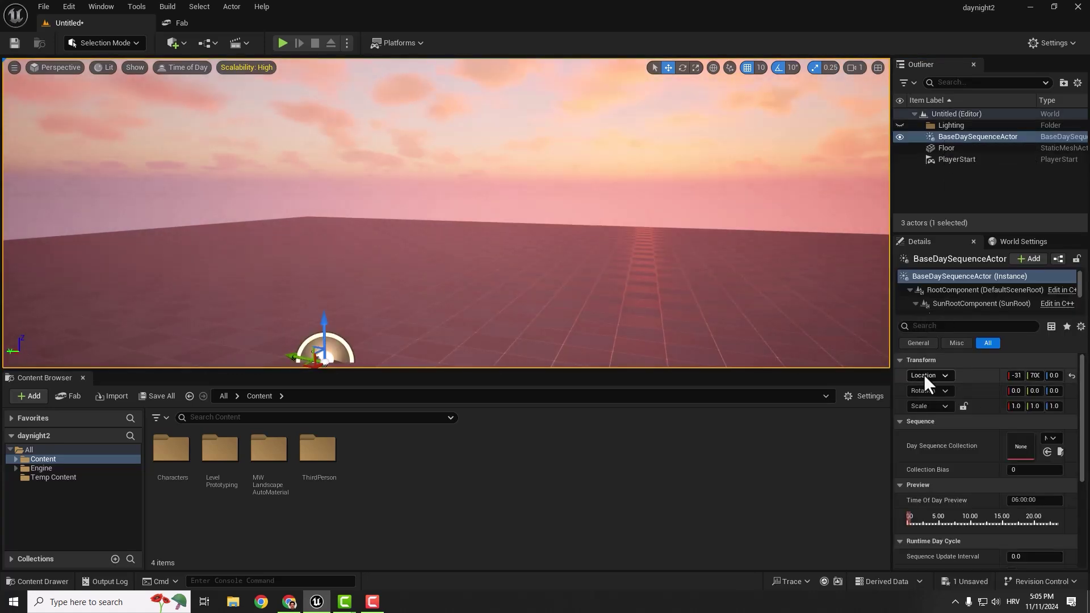
left_click(1071, 376)
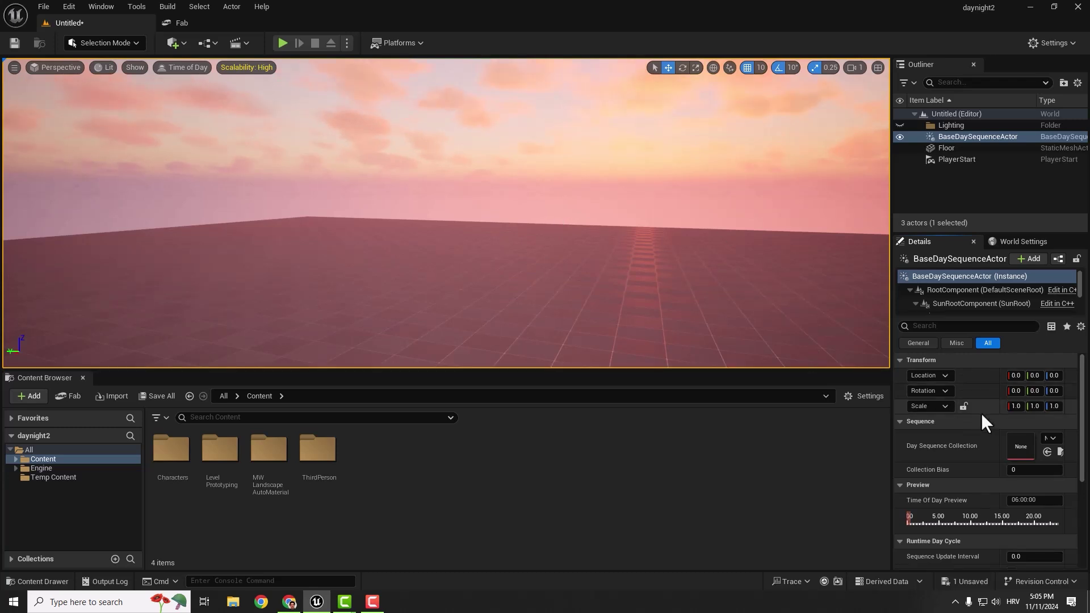
scroll(980, 414, "down", 3)
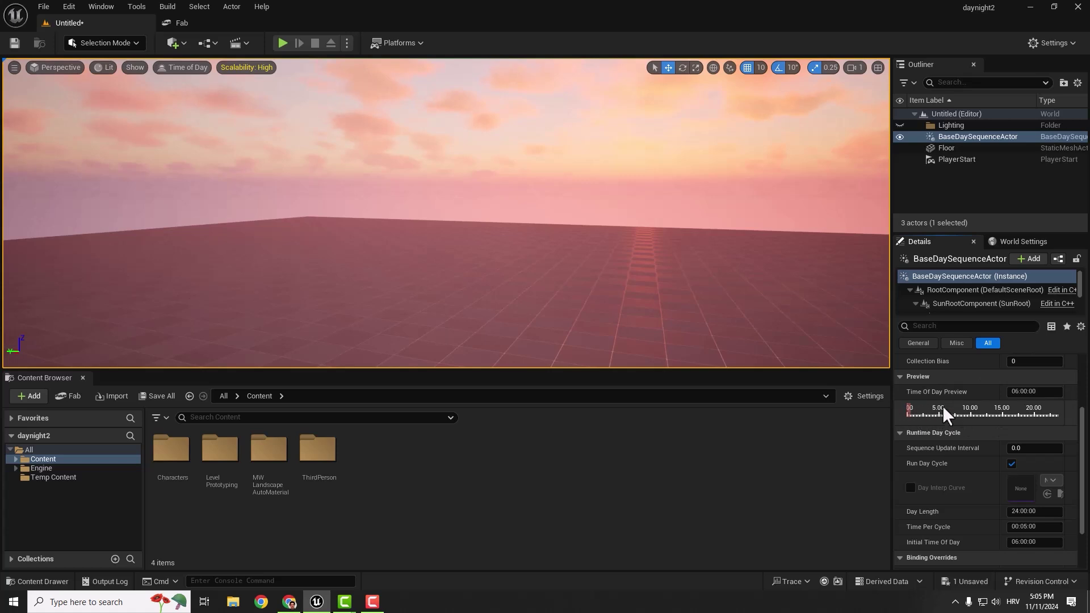
scroll(948, 406, "up", 2)
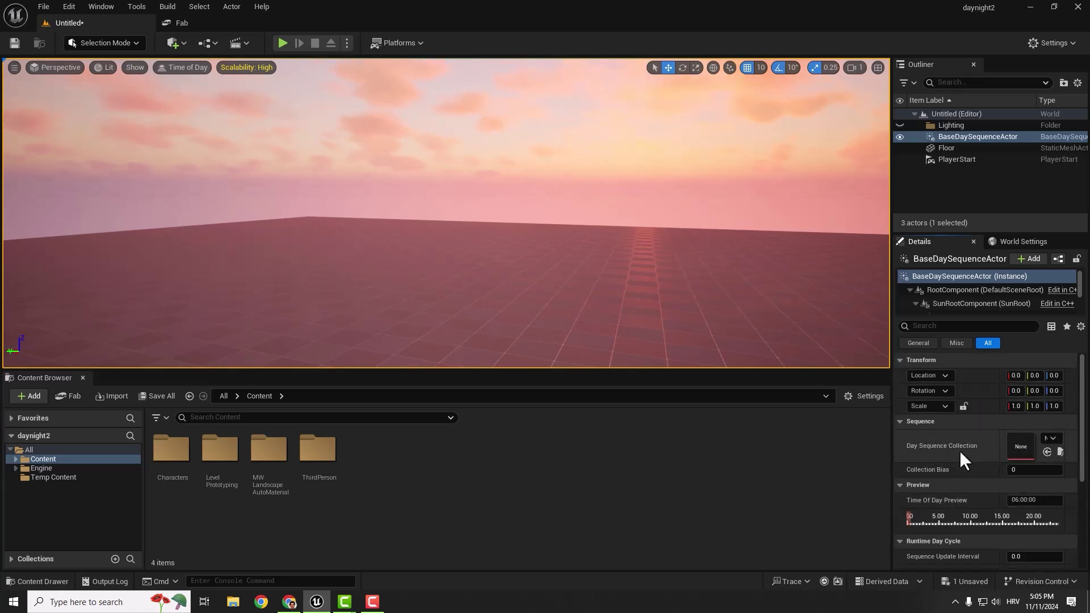
left_click(1052, 439)
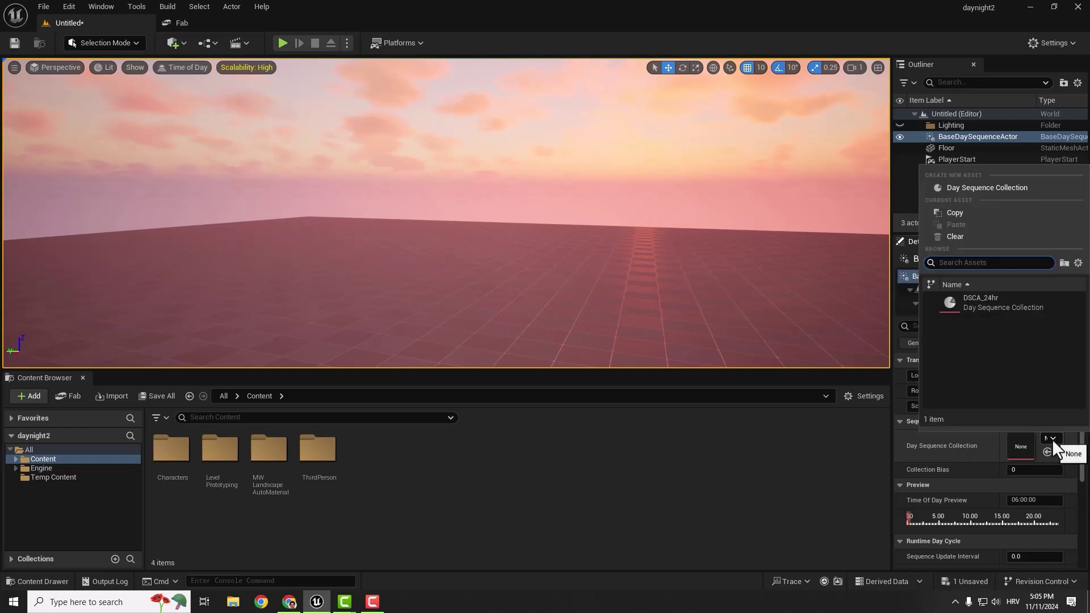
left_click(975, 300)
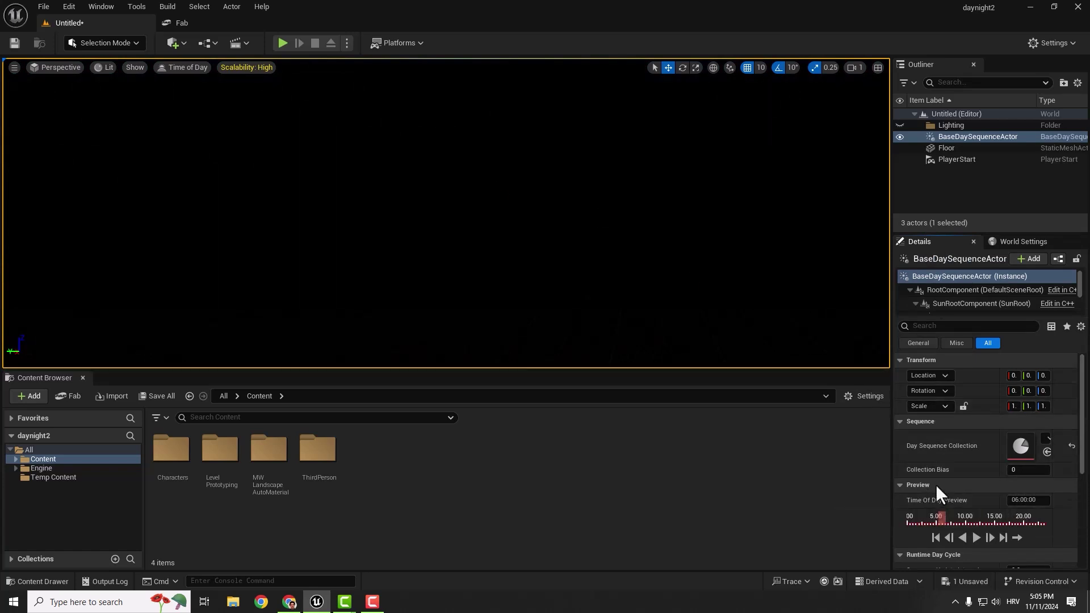
Step: Scrub the BaseDaySequenceActor's time of day preview to about 08:00 to light the level with daylight
left_click_drag(942, 518, 954, 516)
right_click_drag(697, 296, 652, 271)
left_click_drag(955, 516, 964, 519)
right_click_drag(713, 286, 752, 264)
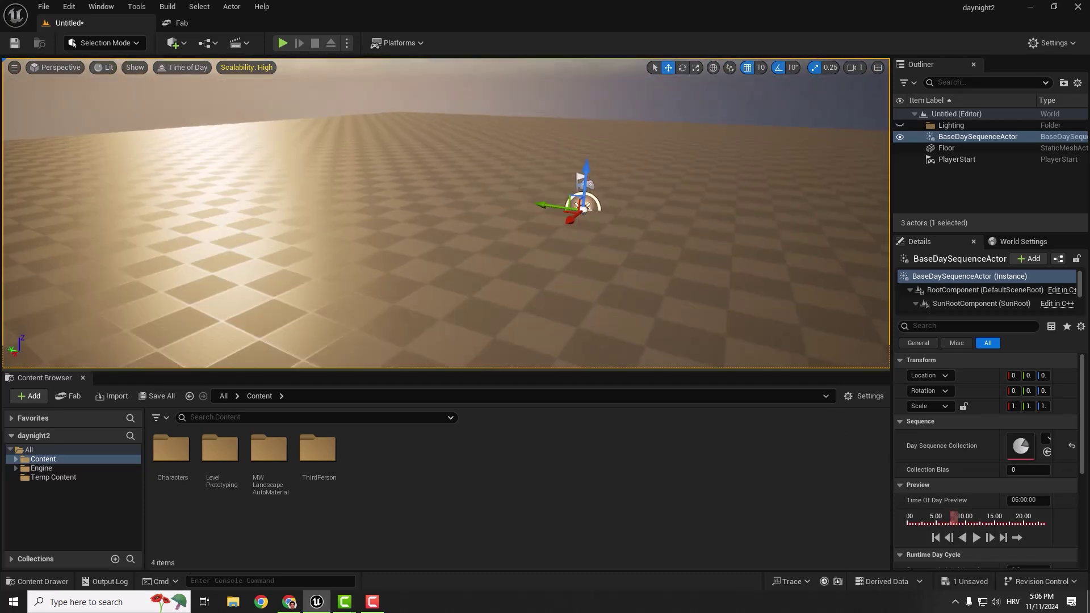
right_click_drag(642, 251, 642, 238)
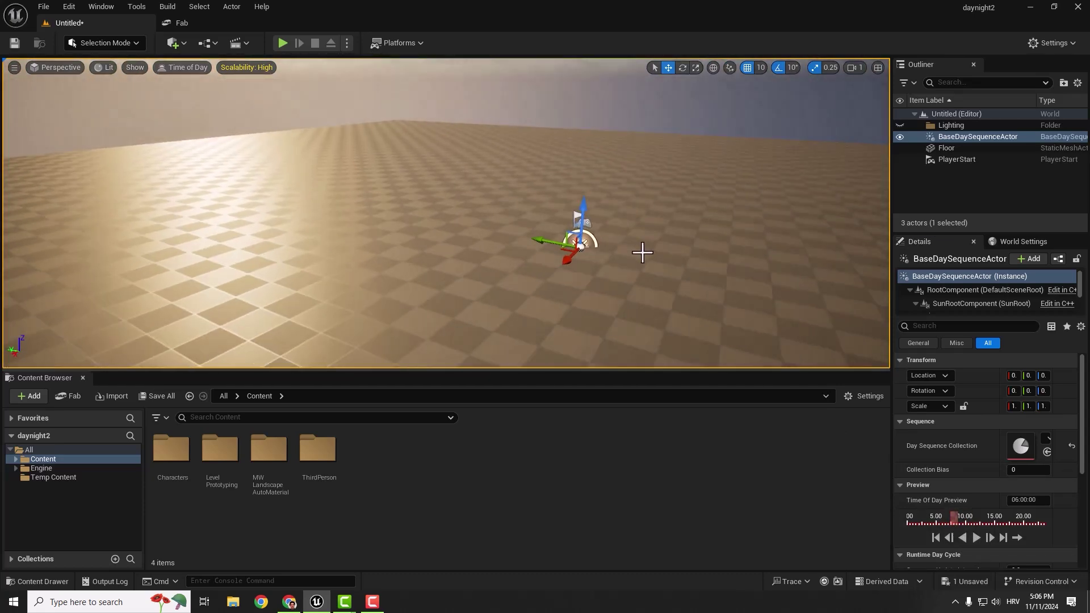
Step: Play the level, walk the character around to watch the day cycle, view it full screen, and stop the play session
left_click(283, 43)
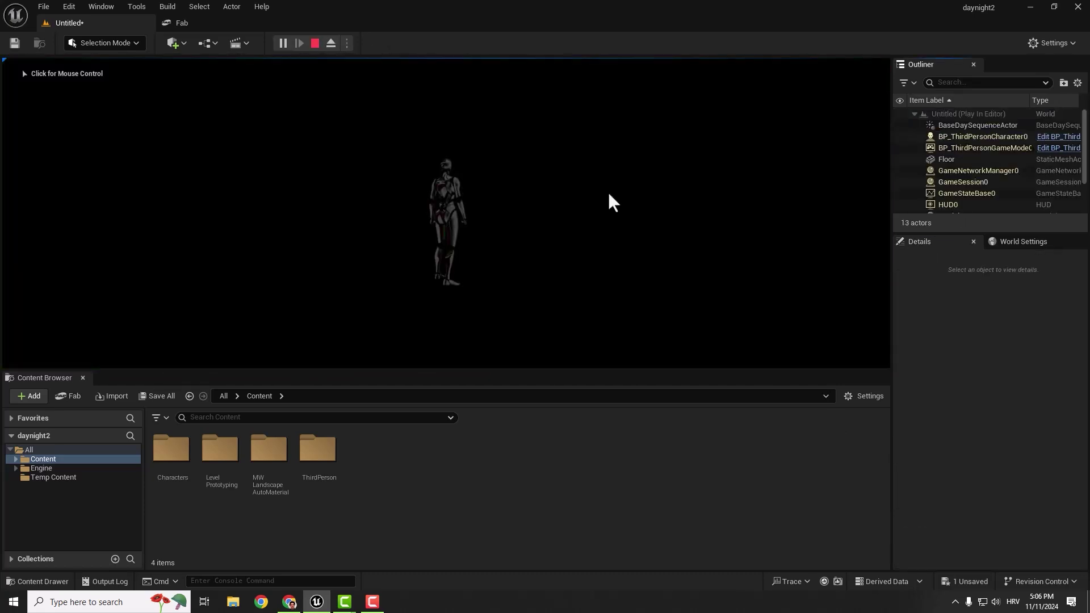
left_click(618, 205)
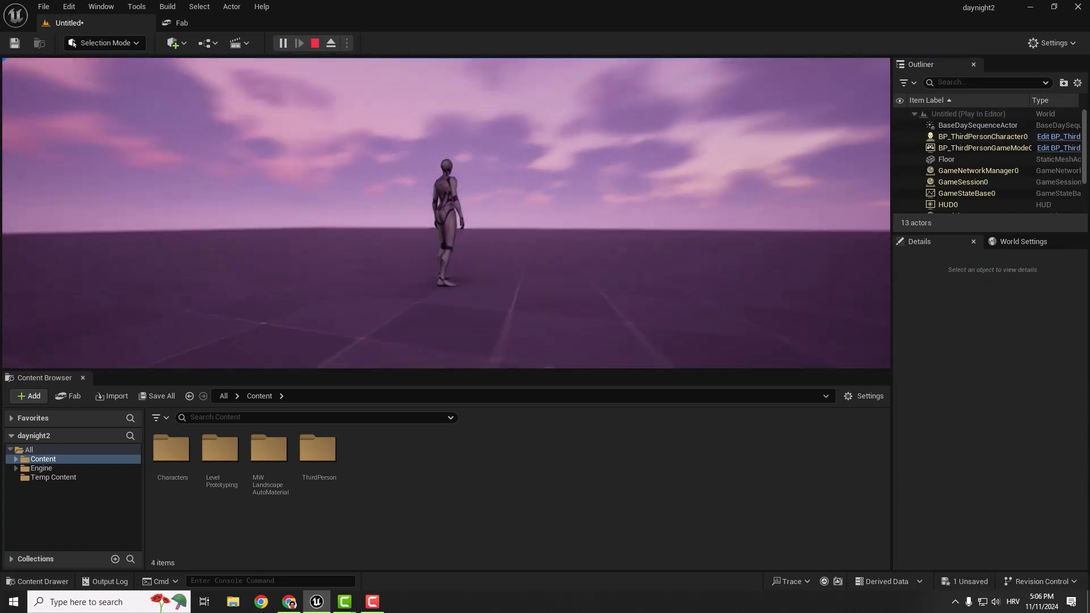
key("a")
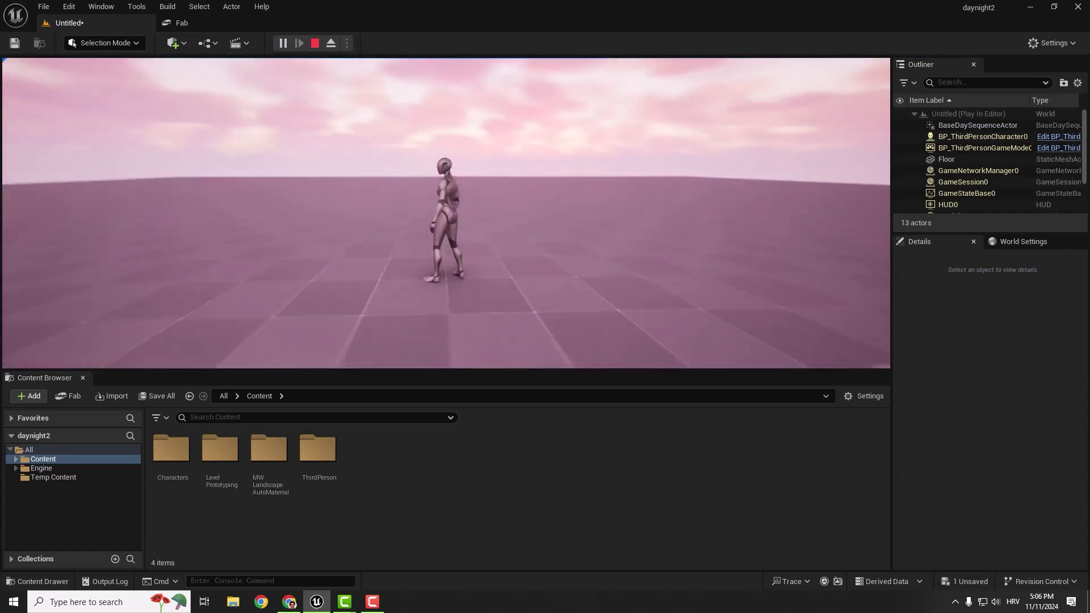
key("w")
key("a")
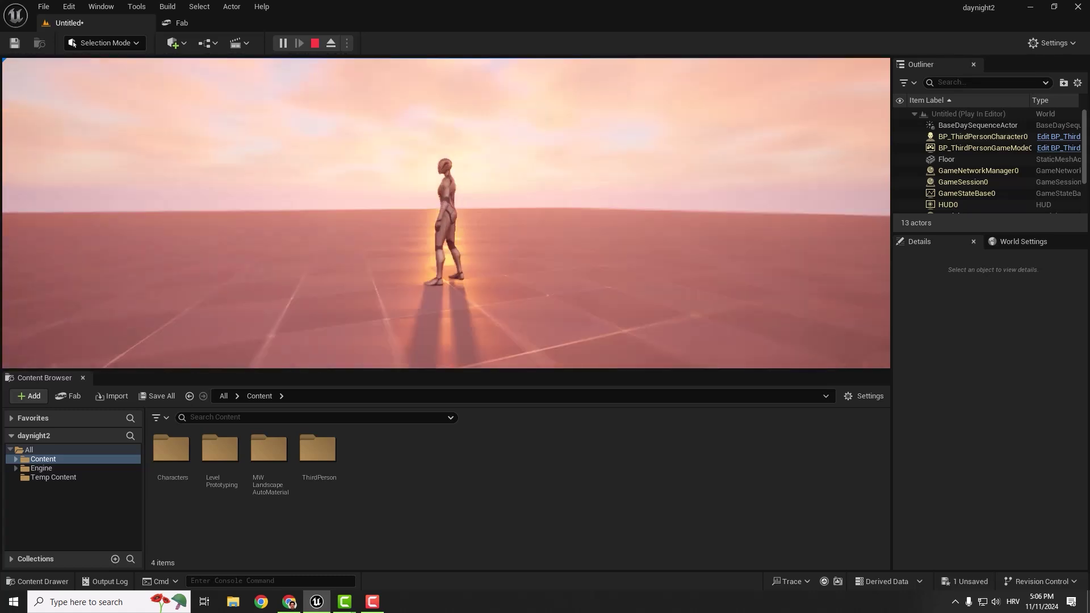
key("w")
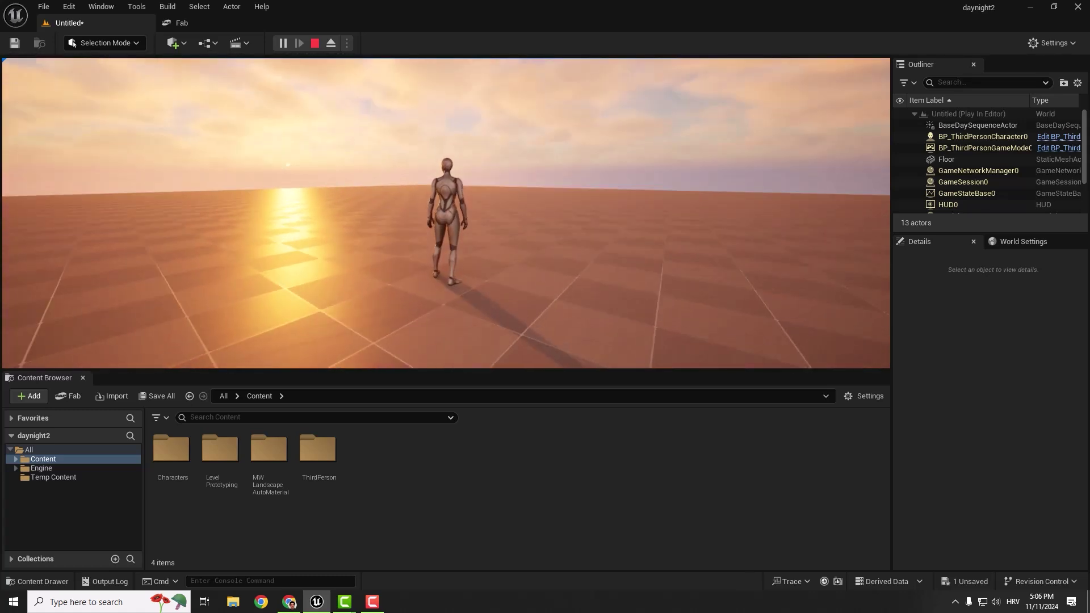
key("F11")
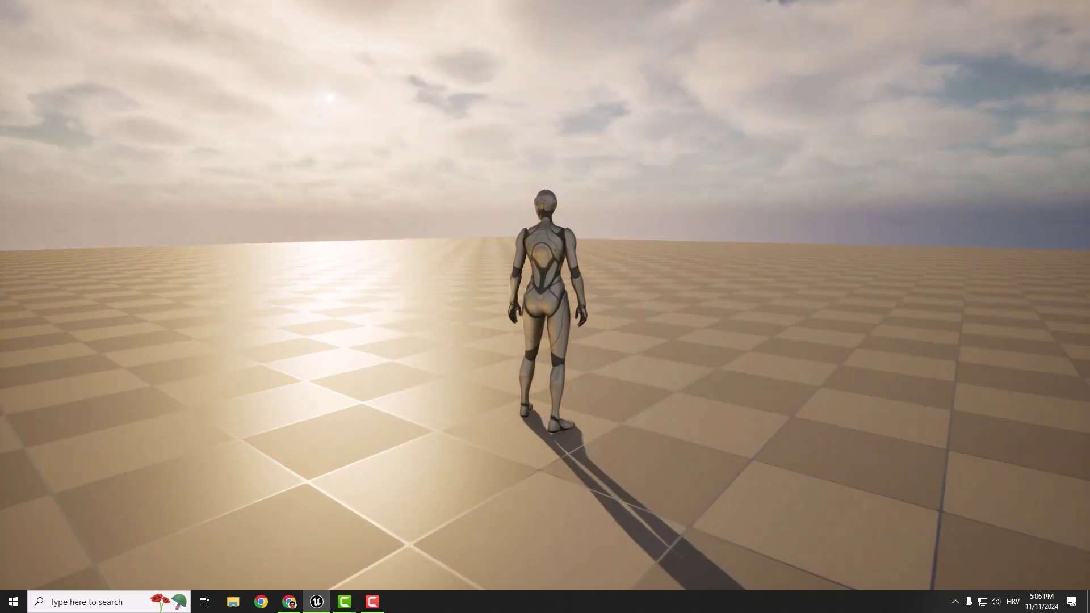
key("Escape")
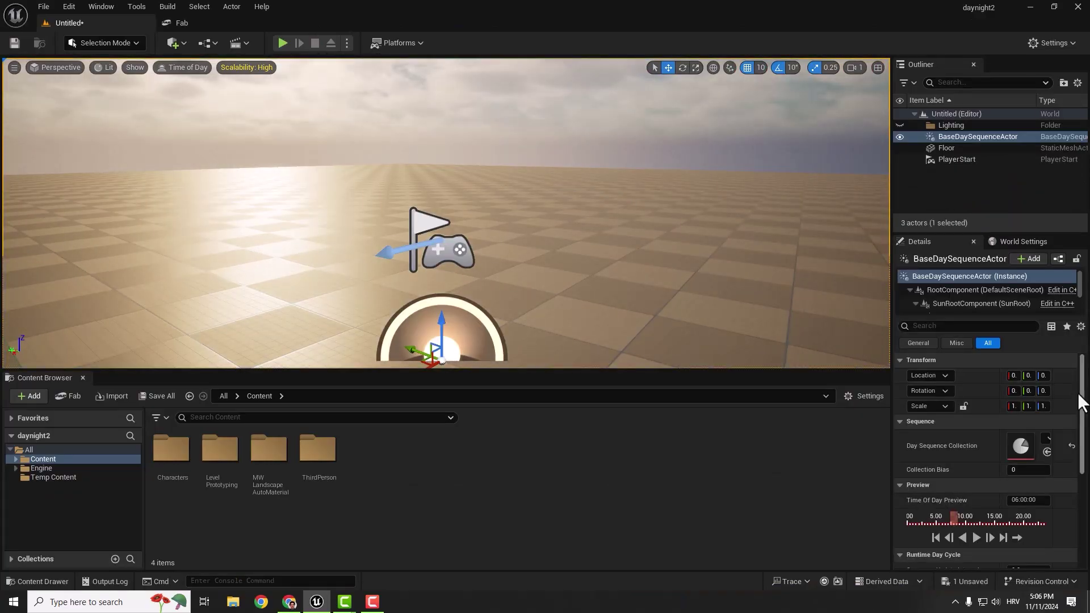
Step: Examine the BaseDaySequenceActor's Runtime Day Cycle settings and its full list of components
scroll(1057, 394, "down", 5)
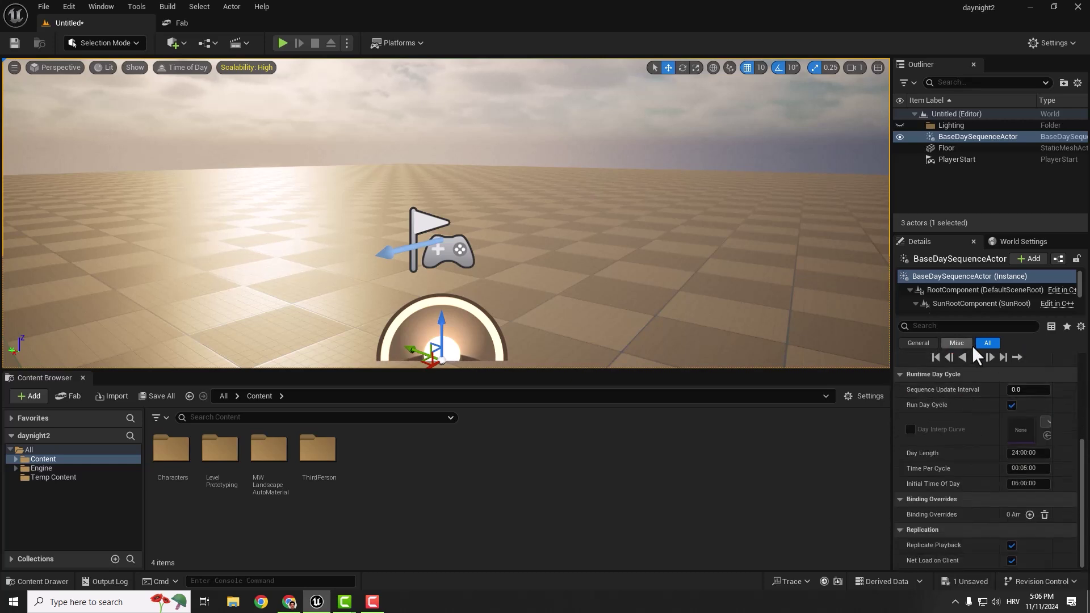
mouse_move(931, 452)
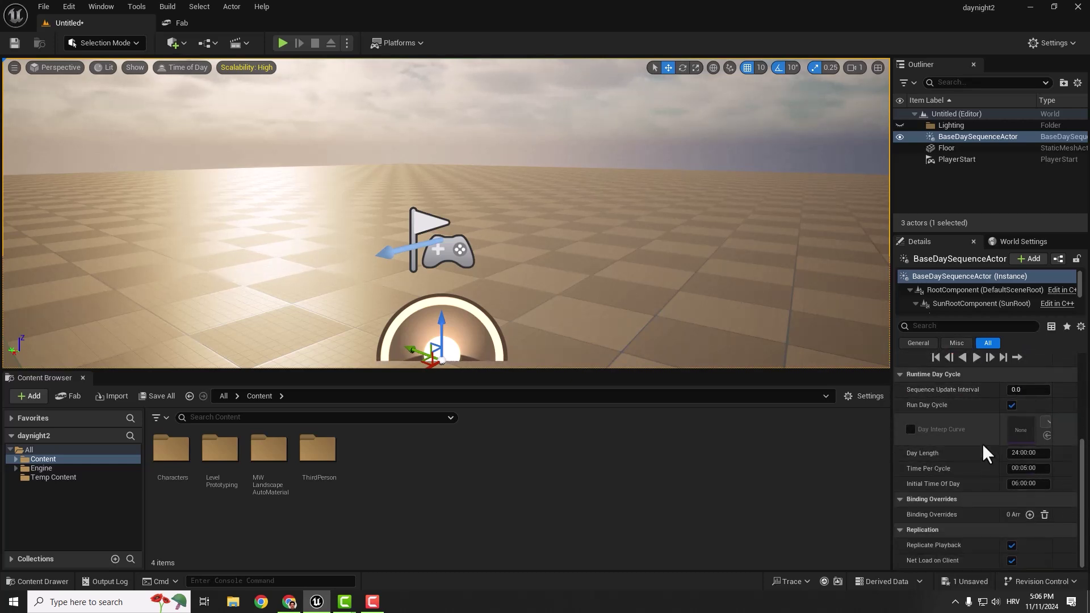
scroll(980, 447, "up", 2)
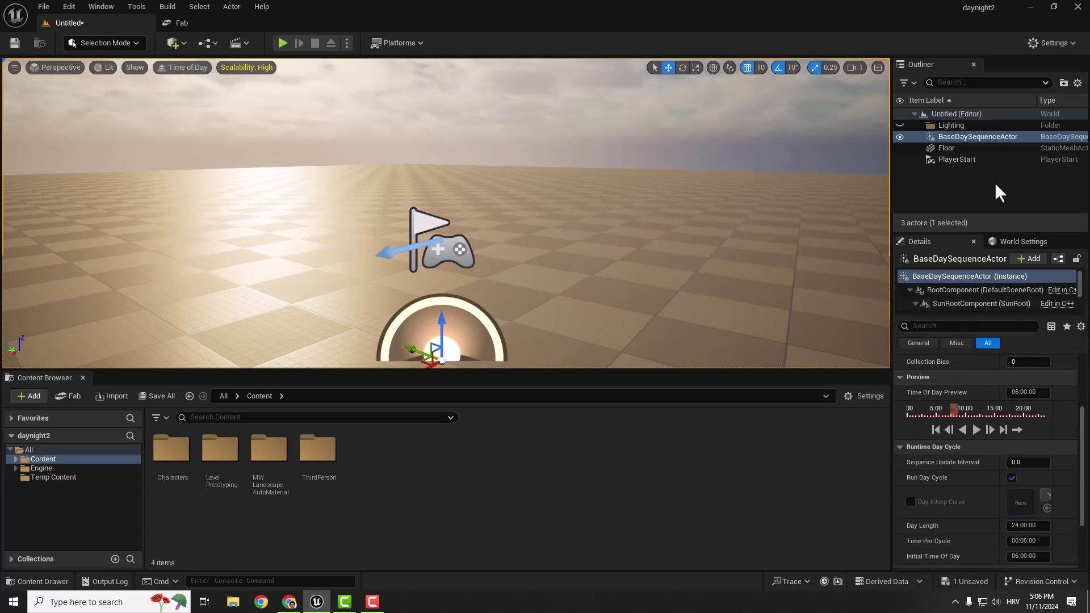
left_click(952, 137)
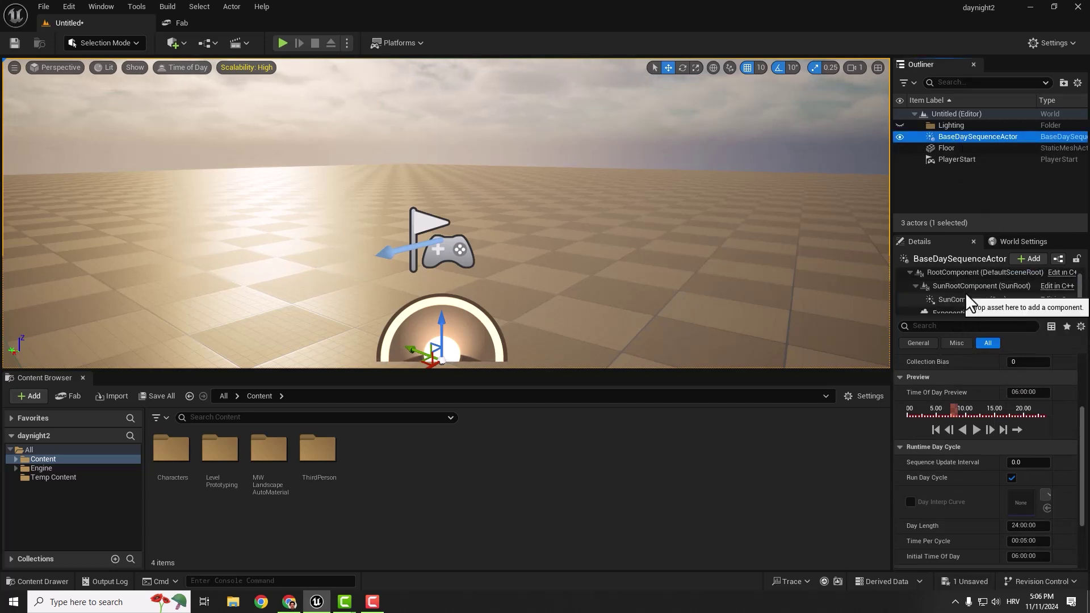
scroll(965, 291, "down", 2)
left_click_drag(989, 318, 990, 377)
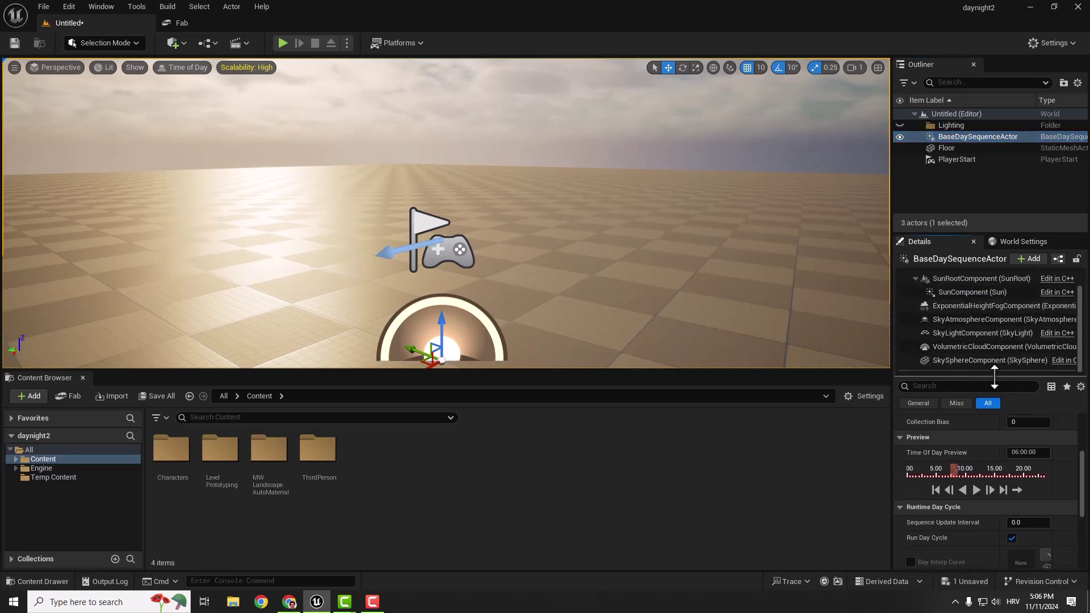
Step: Try a different light intensity on the BaseDaySequenceActor's SunComponent and undo the change
left_click(957, 292)
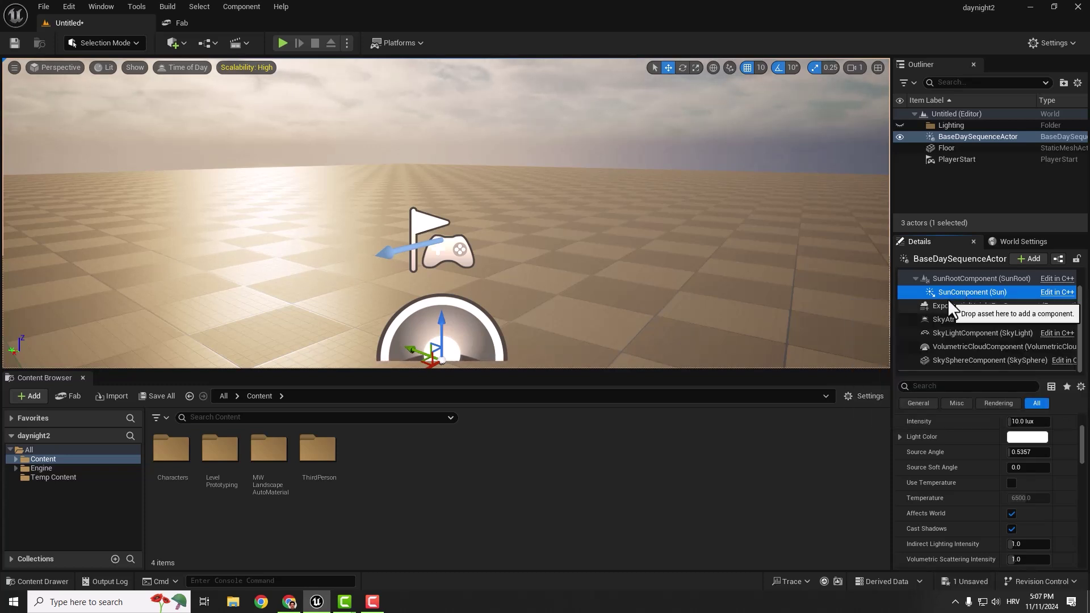
left_click_drag(1011, 423, 1018, 422)
key("ctrl+z")
Step: Try other light colors on the SunComponent while viewing the sky, and discard the color change
left_click(1026, 437)
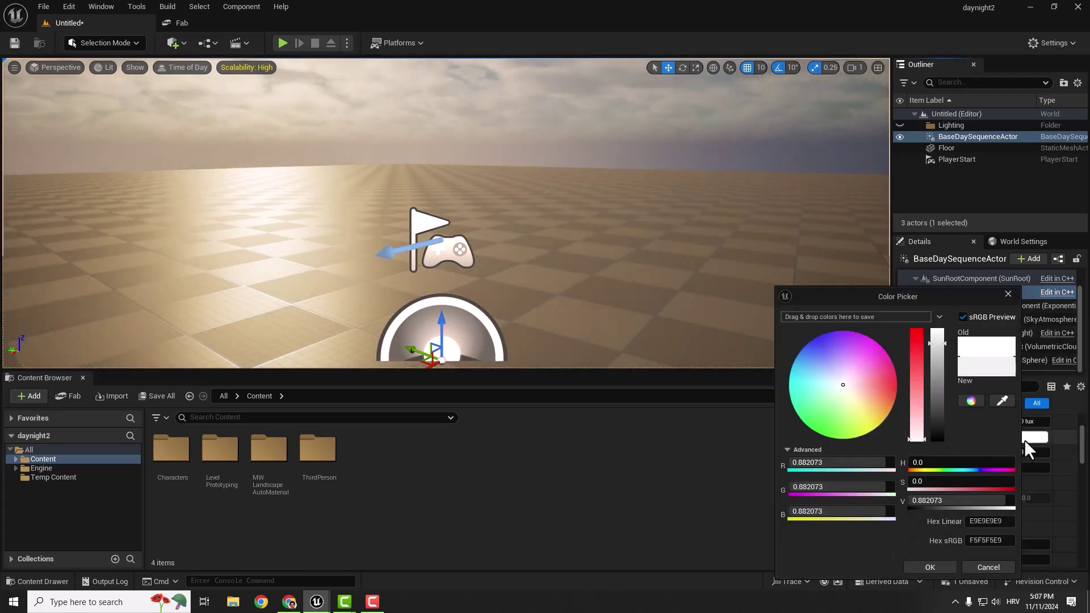
left_click(856, 405)
right_click_drag(657, 284, 576, 213)
left_click_drag(857, 414, 844, 386)
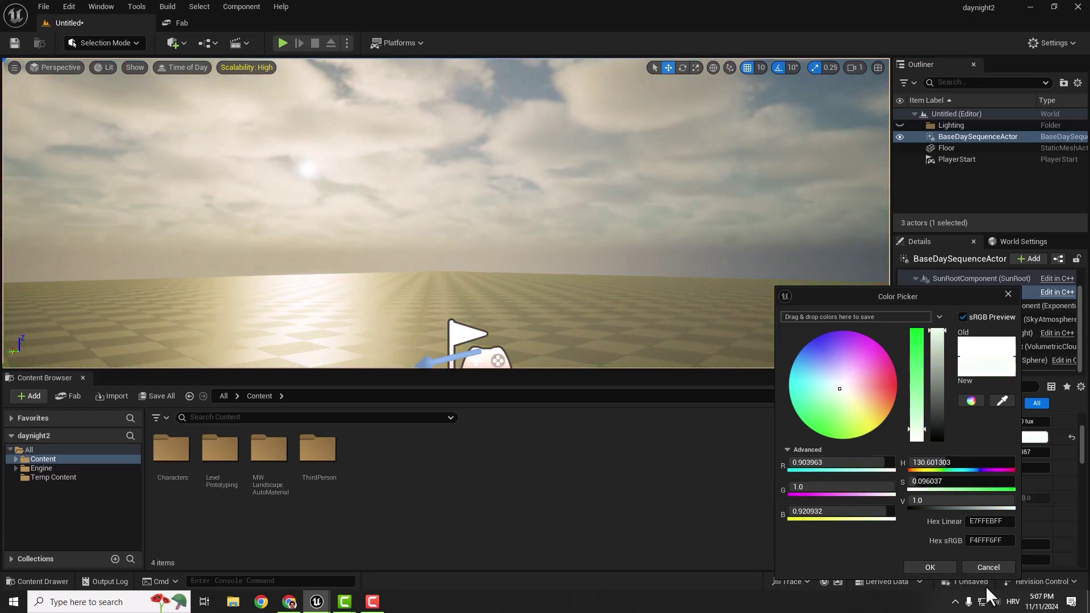
left_click(987, 567)
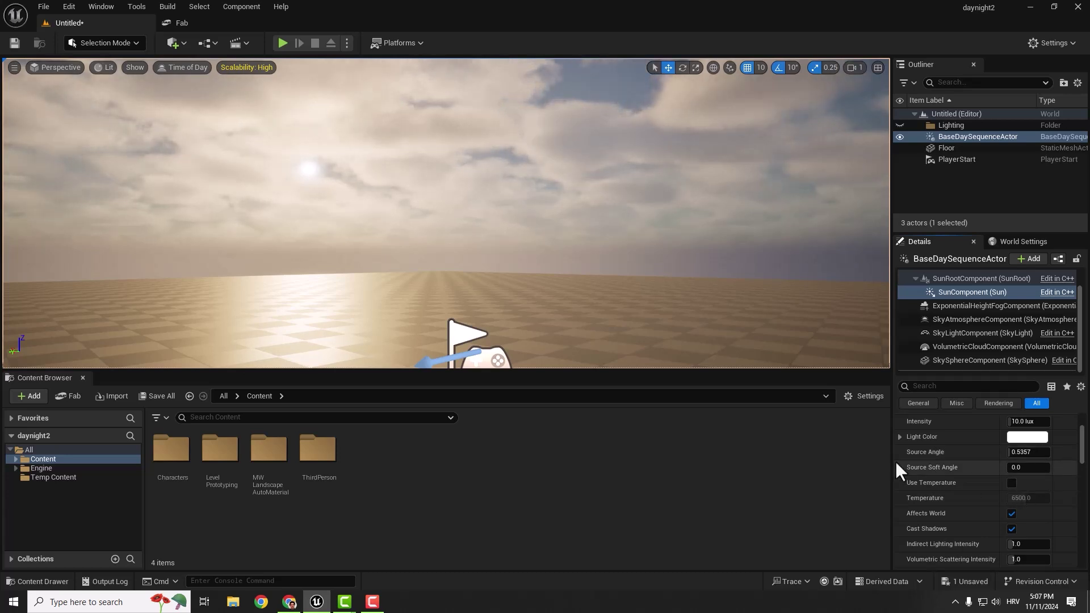
right_click_drag(427, 205, 437, 205)
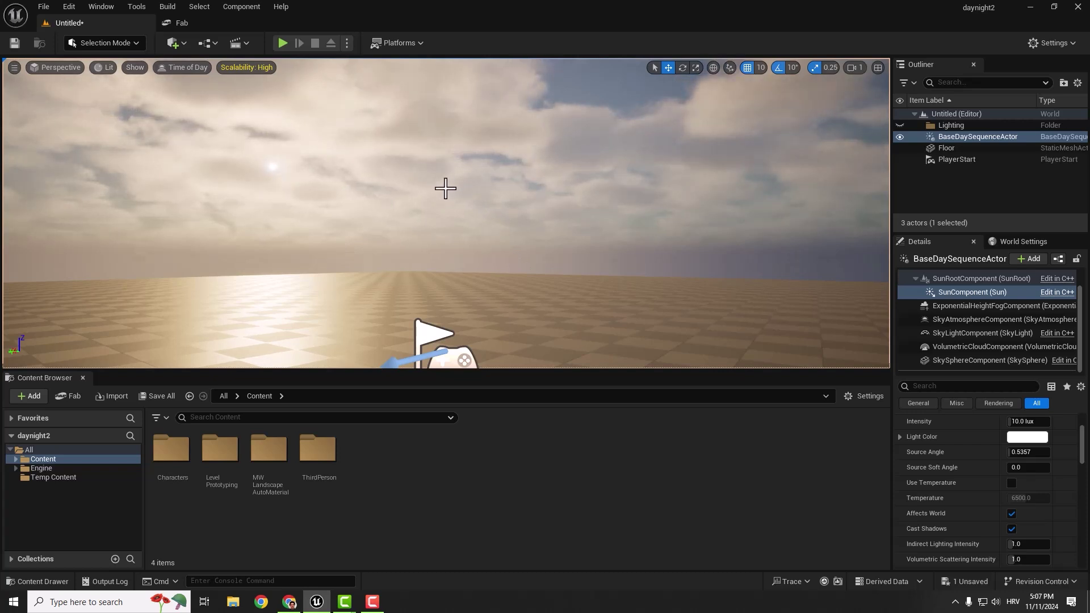
left_click(45, 8)
left_click(55, 44)
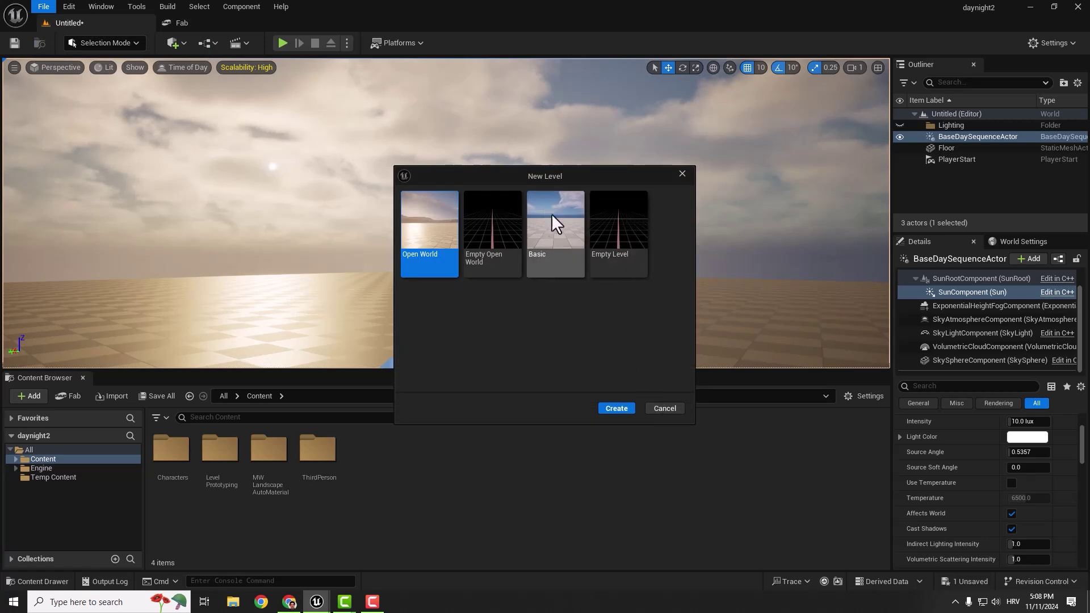
left_click(682, 174)
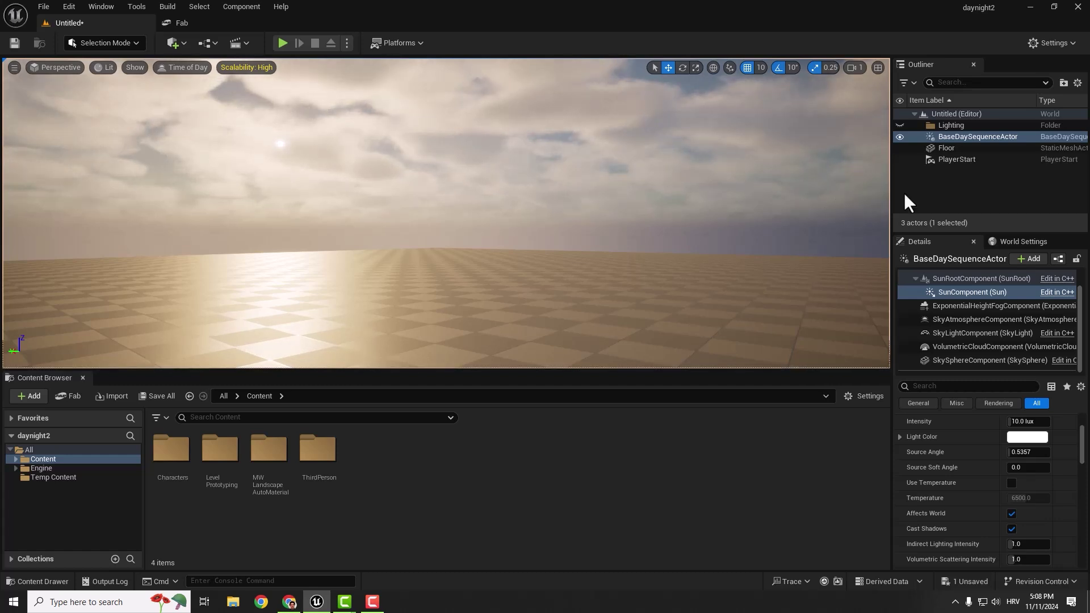
Step: Replace the BaseDaySequenceActor with a Sun Moon Day Sequence Actor and reset the new actor's location to the origin
left_click(963, 136)
key("Delete")
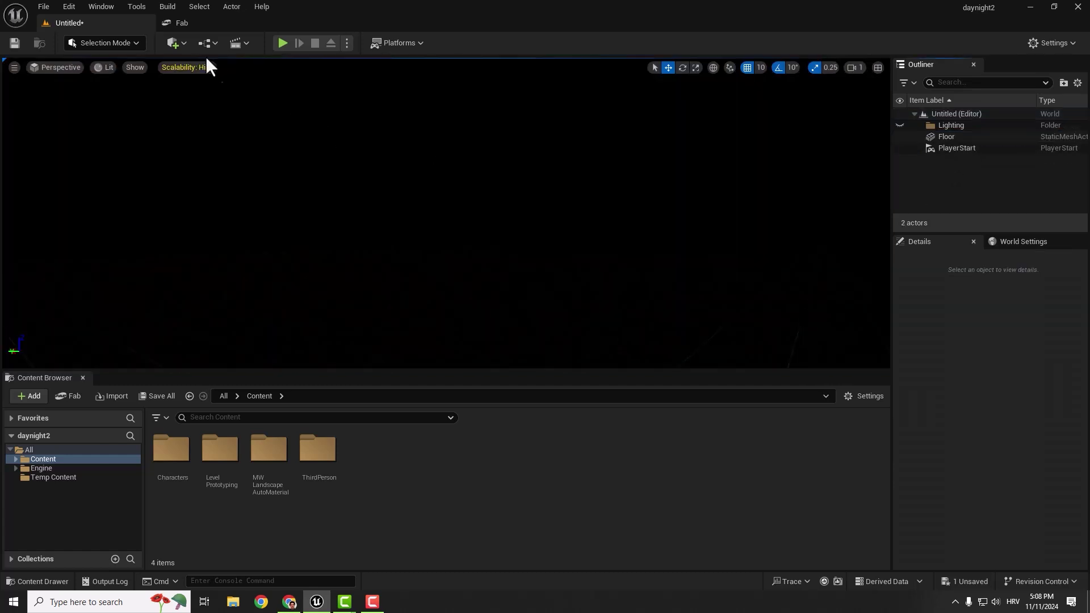
left_click(174, 43)
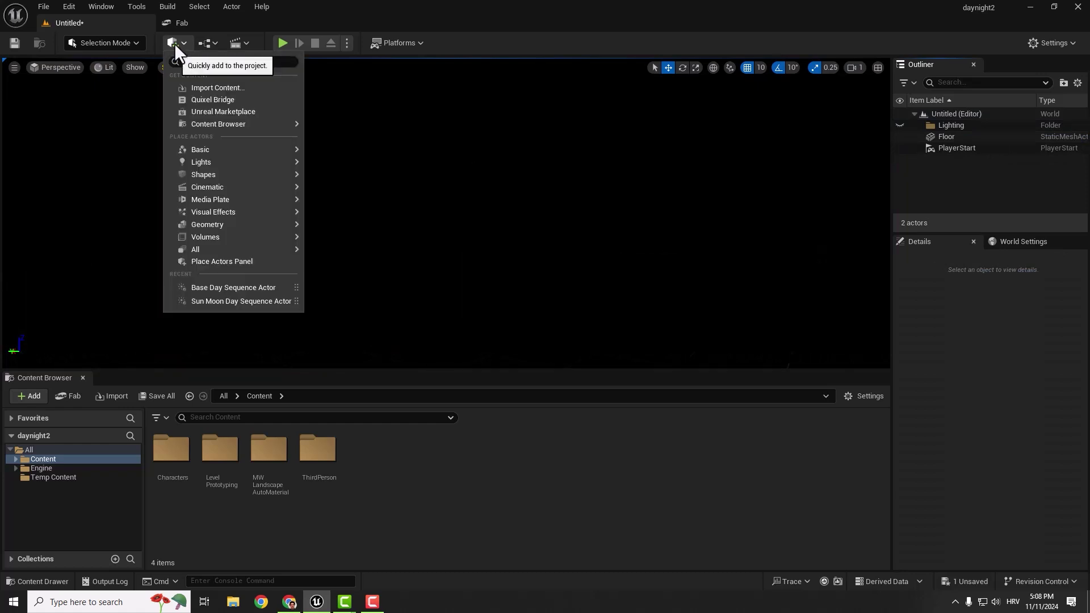
type("day")
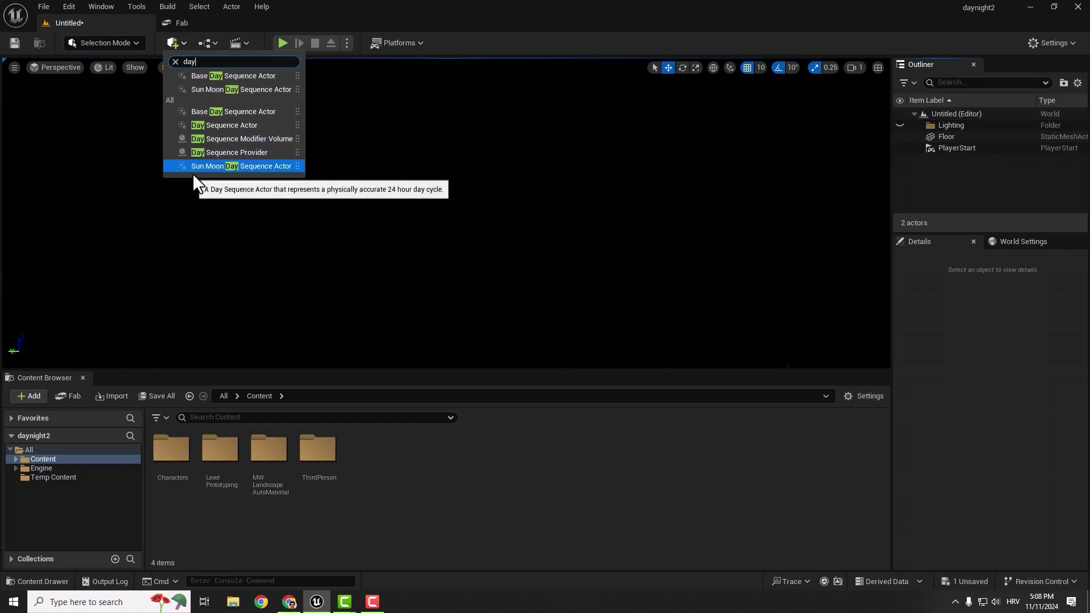
left_click(237, 166)
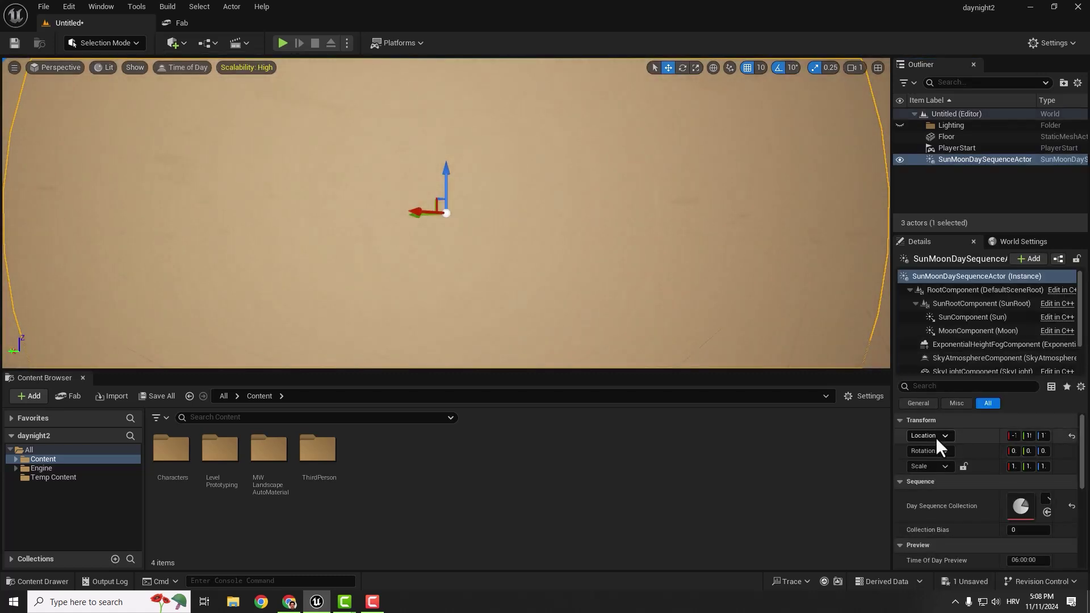
left_click(1071, 435)
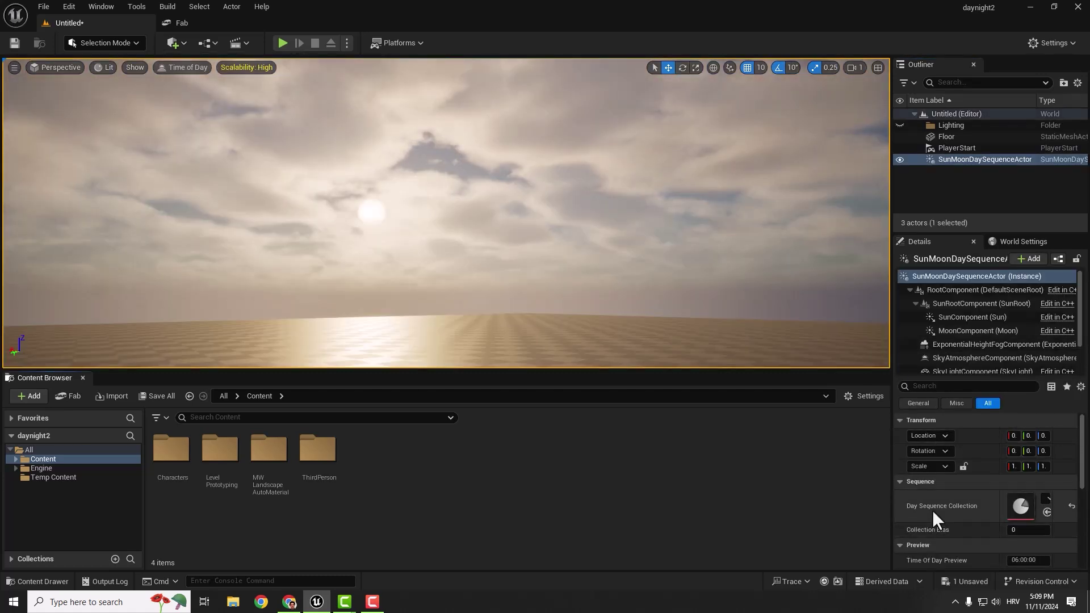
Step: Check the SunMoonDaySequenceActor's sequence and preview settings and play the level to test its day cycle
scroll(964, 496, "down", 2)
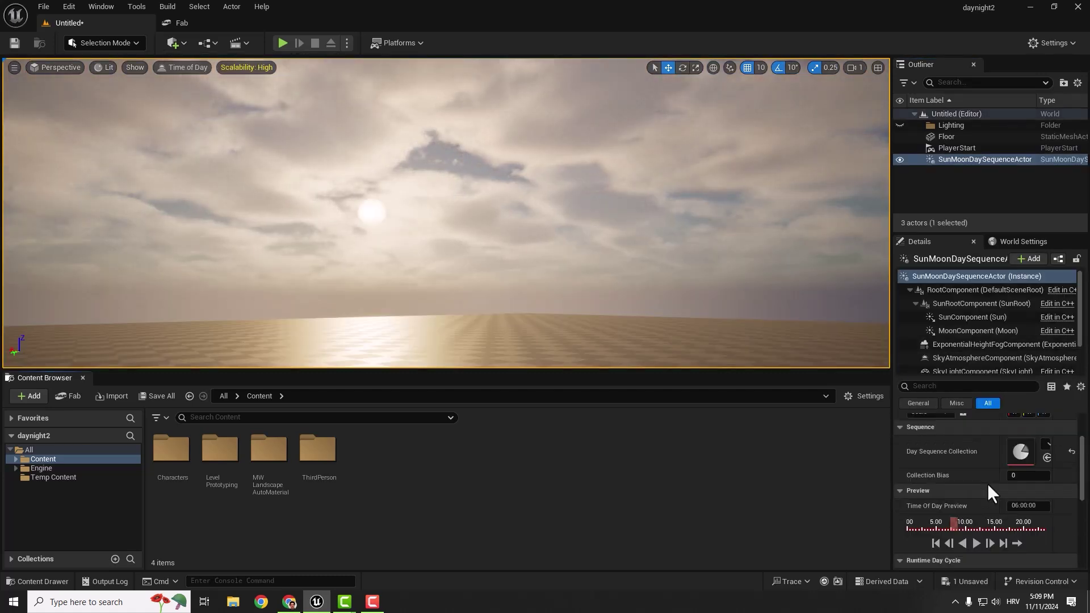
left_click(281, 43)
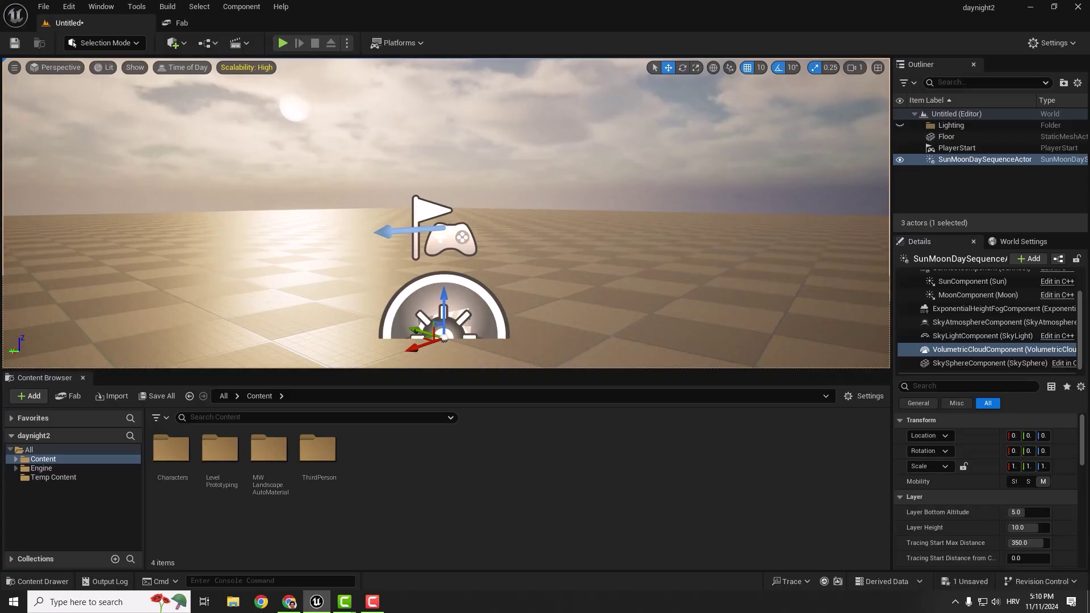
Step: Adjust the VolumetricCloudComponent's Layer Bottom Altitude to about 4.6, Layer Height to about 1.33 and Tracing Start Max Distance to 500
mouse_move(701, 314)
right_mouse_down()
mouse_move(719, 308)
mouse_move(690, 301)
mouse_move(697, 307)
right_mouse_up()
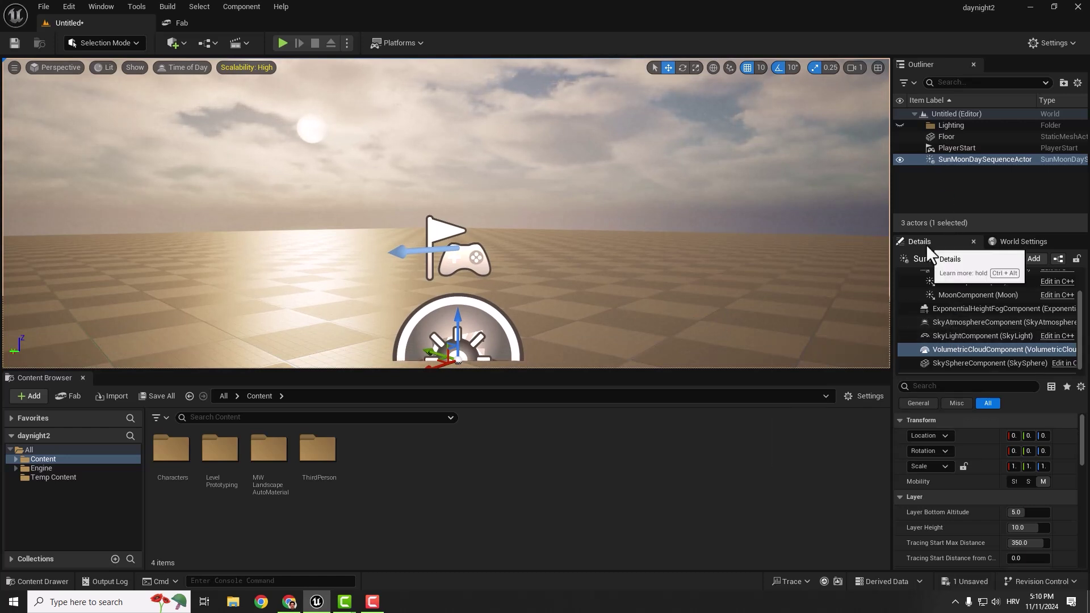
left_click(996, 351)
mouse_move(1039, 512)
left_mouse_down()
mouse_move(1028, 513)
mouse_move(1022, 542)
mouse_move(1049, 543)
mouse_move(1008, 528)
left_mouse_up()
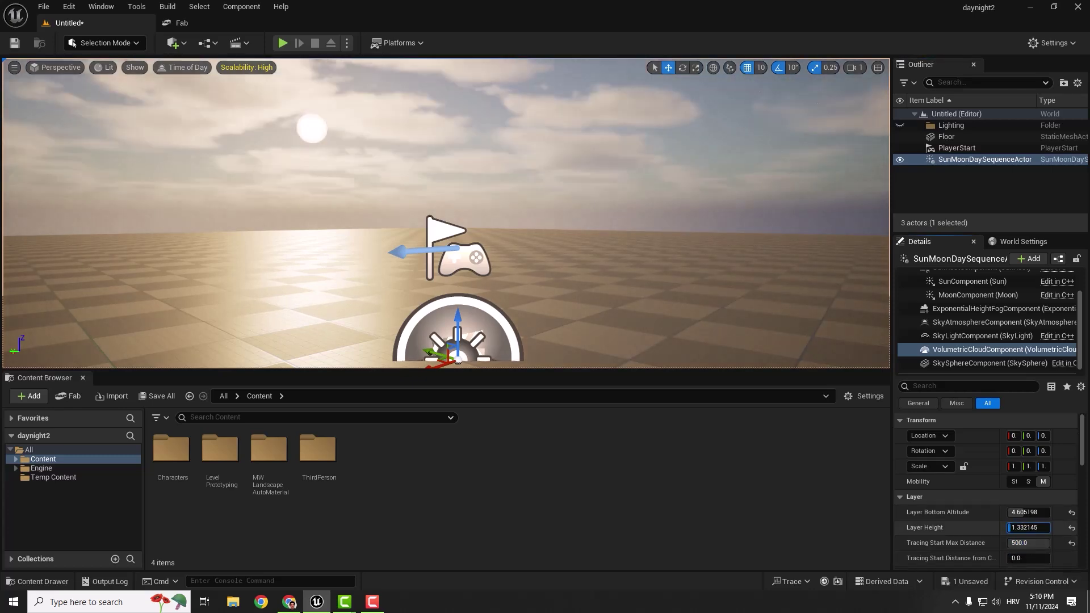
key("Return")
Step: Inspect the adjusted clouds in a full-screen viewport and play the level to watch the sun and moon cycle
mouse_move(613, 219)
right_mouse_down()
mouse_move(630, 213)
mouse_move(620, 206)
mouse_move(620, 219)
right_mouse_up()
key("a")
key("d")
key("F11")
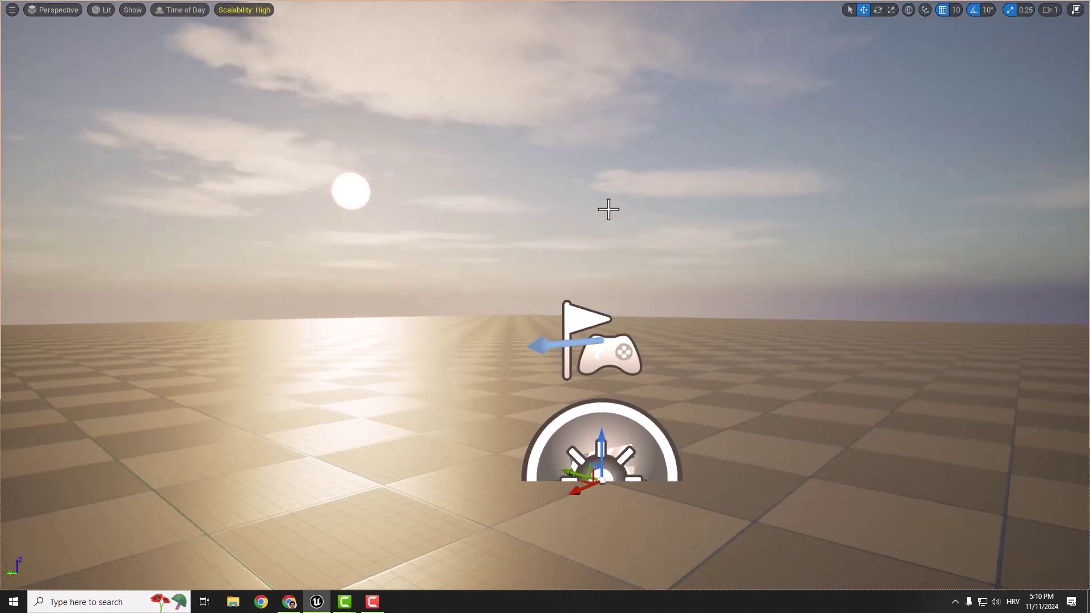
right_click(475, 414)
left_click(474, 414)
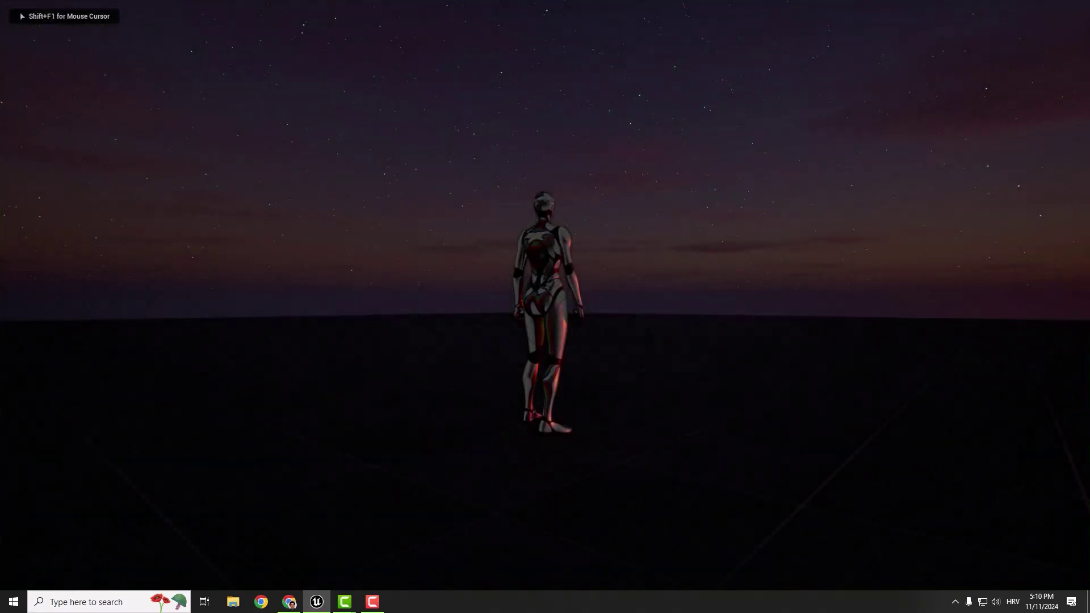